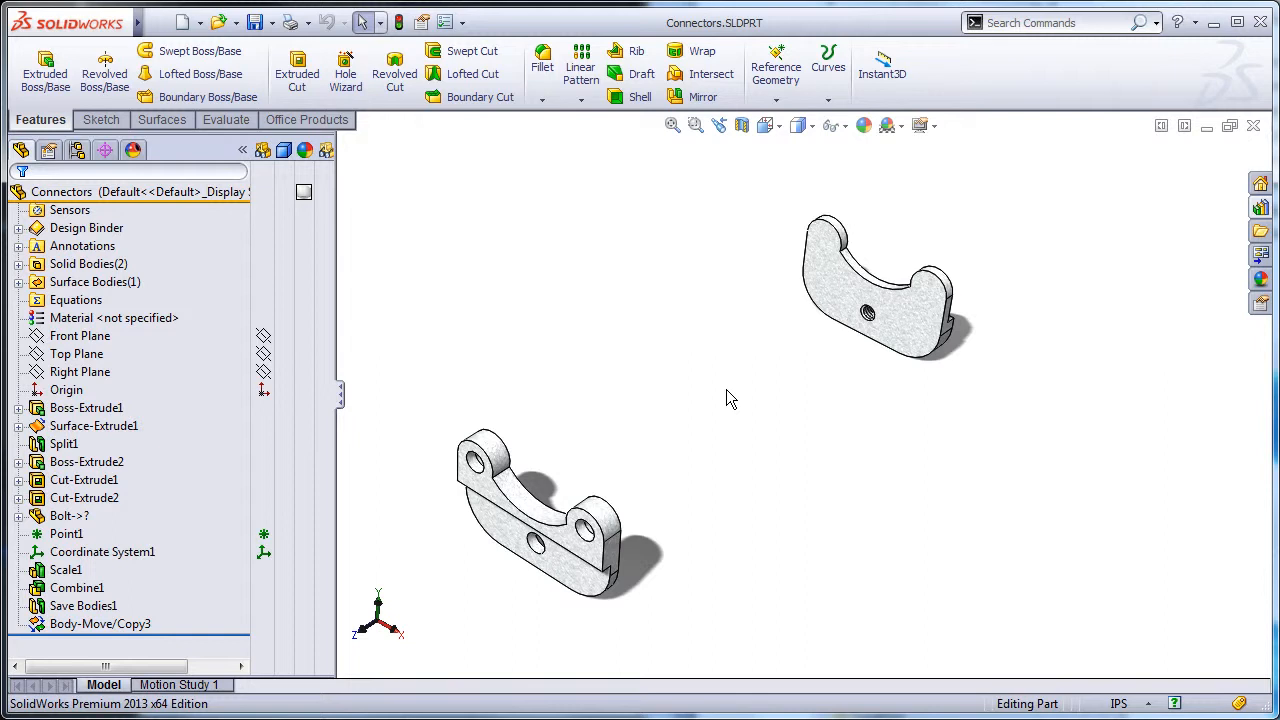
# Examine the solid bodies of the Connectors part, identifying Connector Male and Connector Female and the features that build them
pyautogui.click(108, 606)
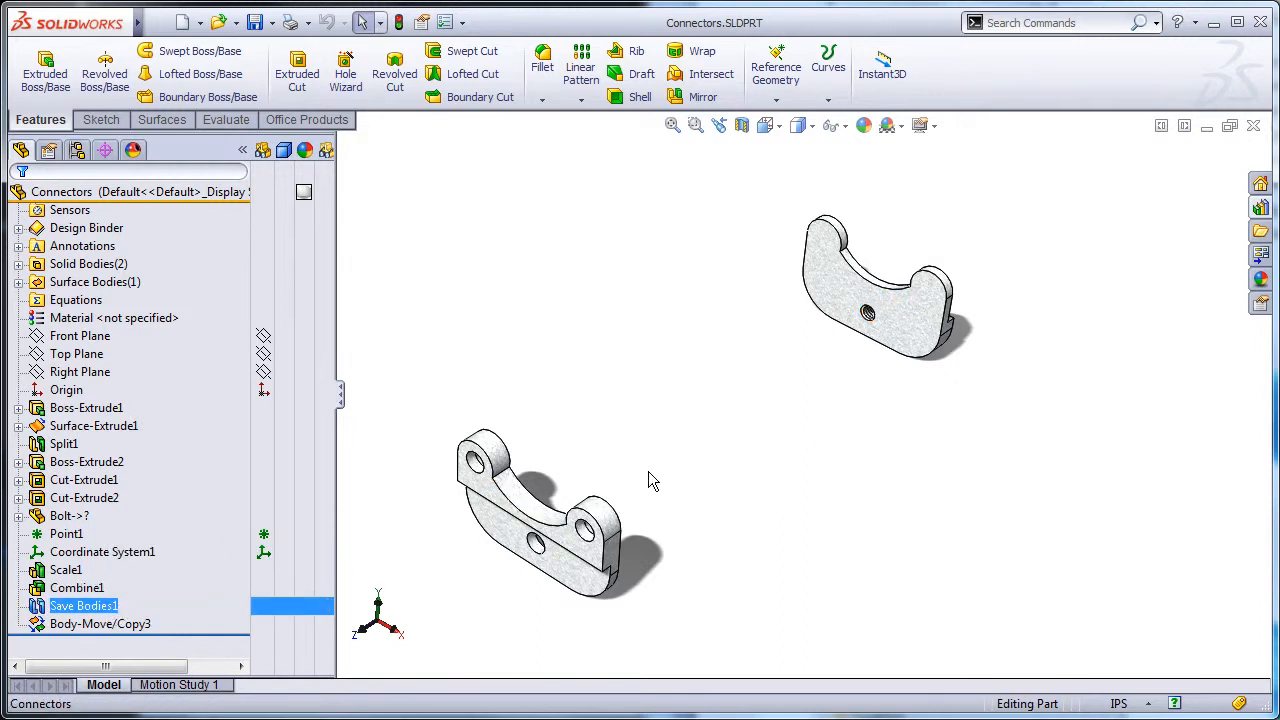
pyautogui.click(18, 264)
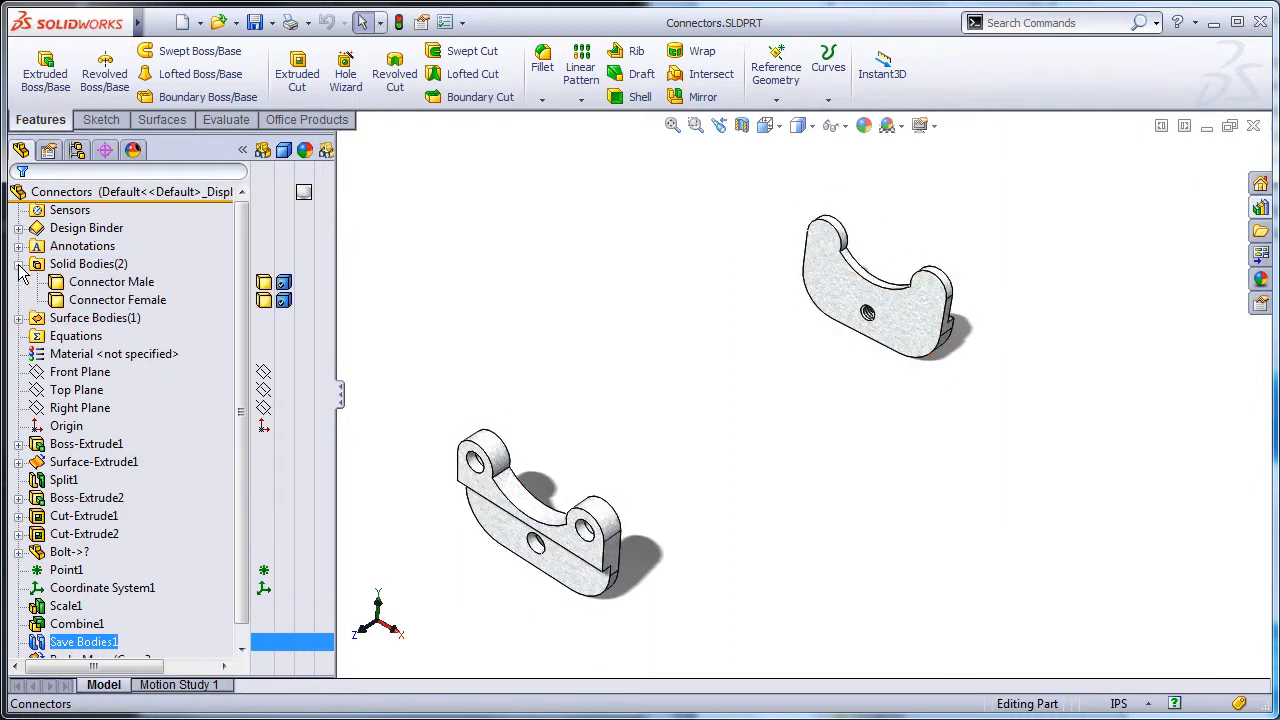
pyautogui.click(106, 285)
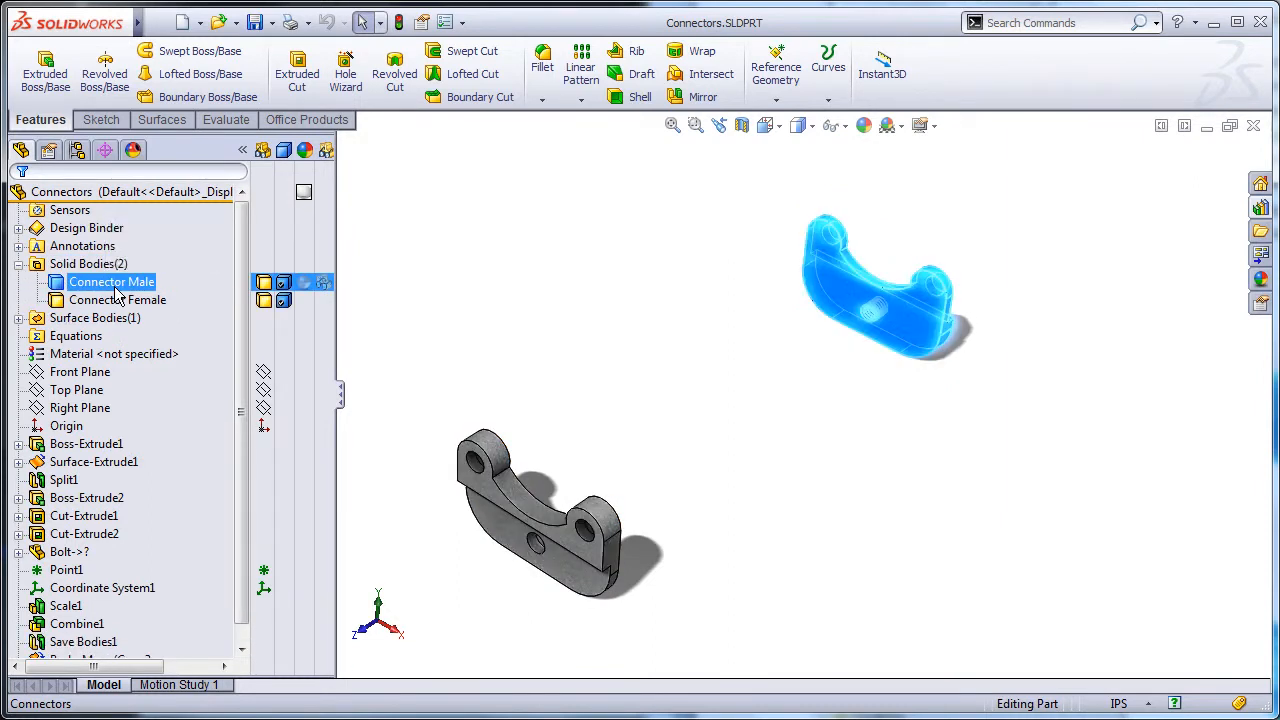
pyautogui.click(112, 284)
pyautogui.click(117, 300)
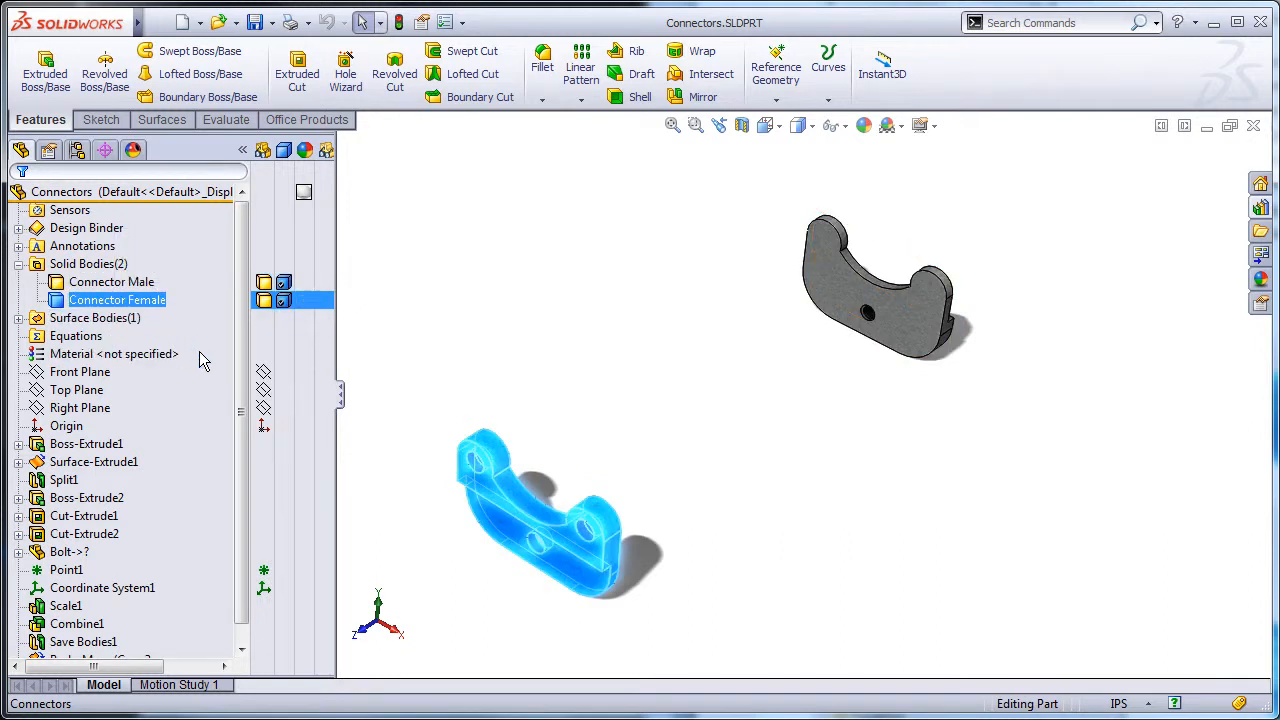
pyautogui.scroll(-1, 245, 425)
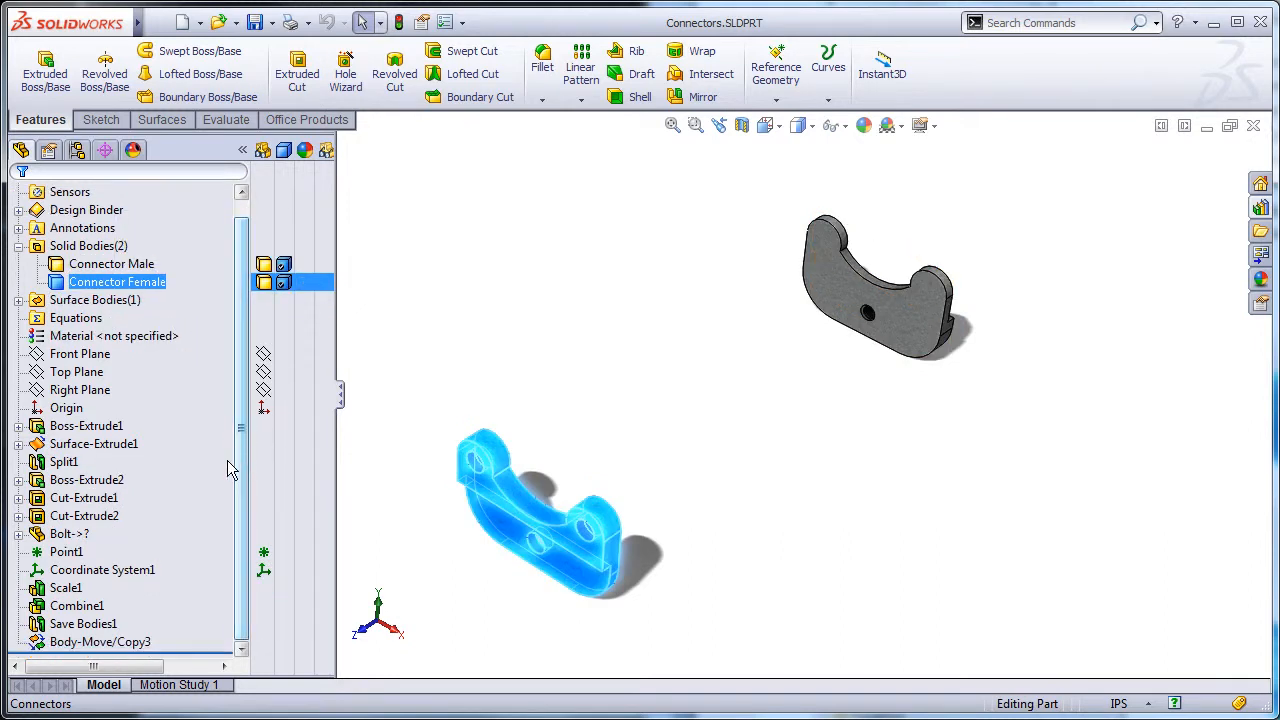
pyautogui.keyDown('ctrl'); pyautogui.click(84, 515); pyautogui.keyUp('ctrl')
# Try to save the first body to its own part file with a second Save Bodies feature
pyautogui.click(1030, 22)
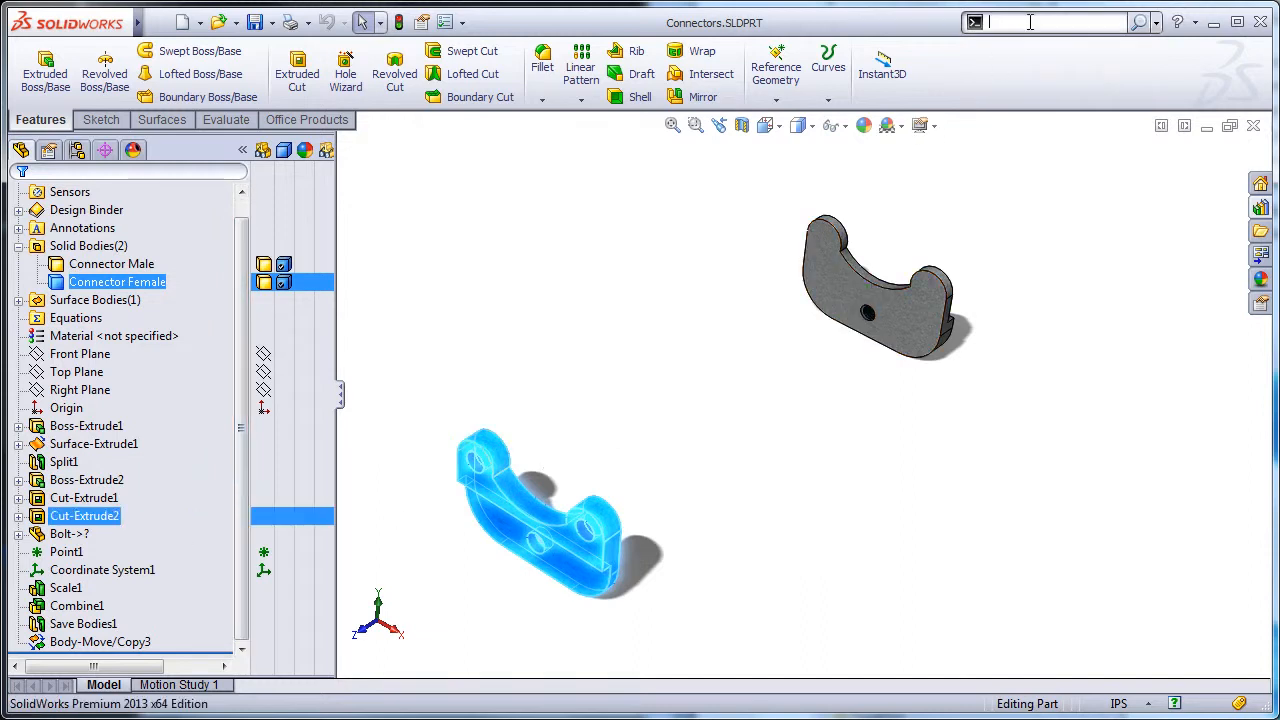
pyautogui.write('save')
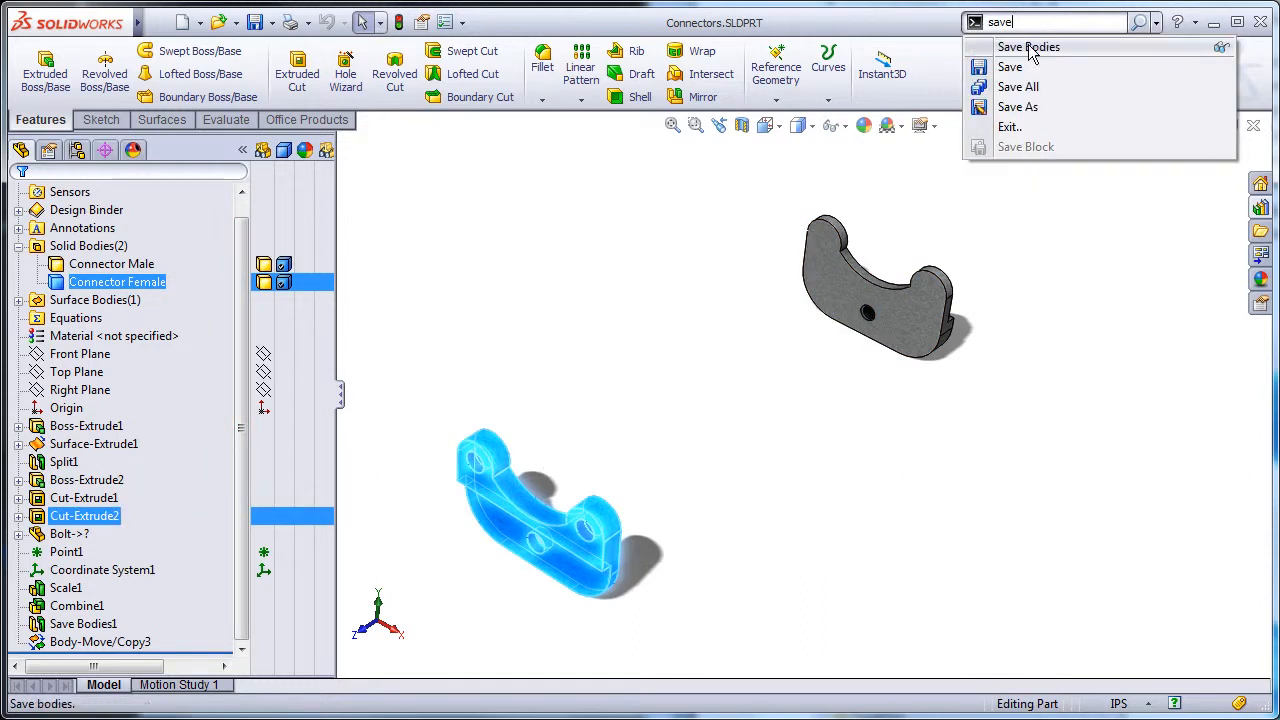
pyautogui.click(1029, 47)
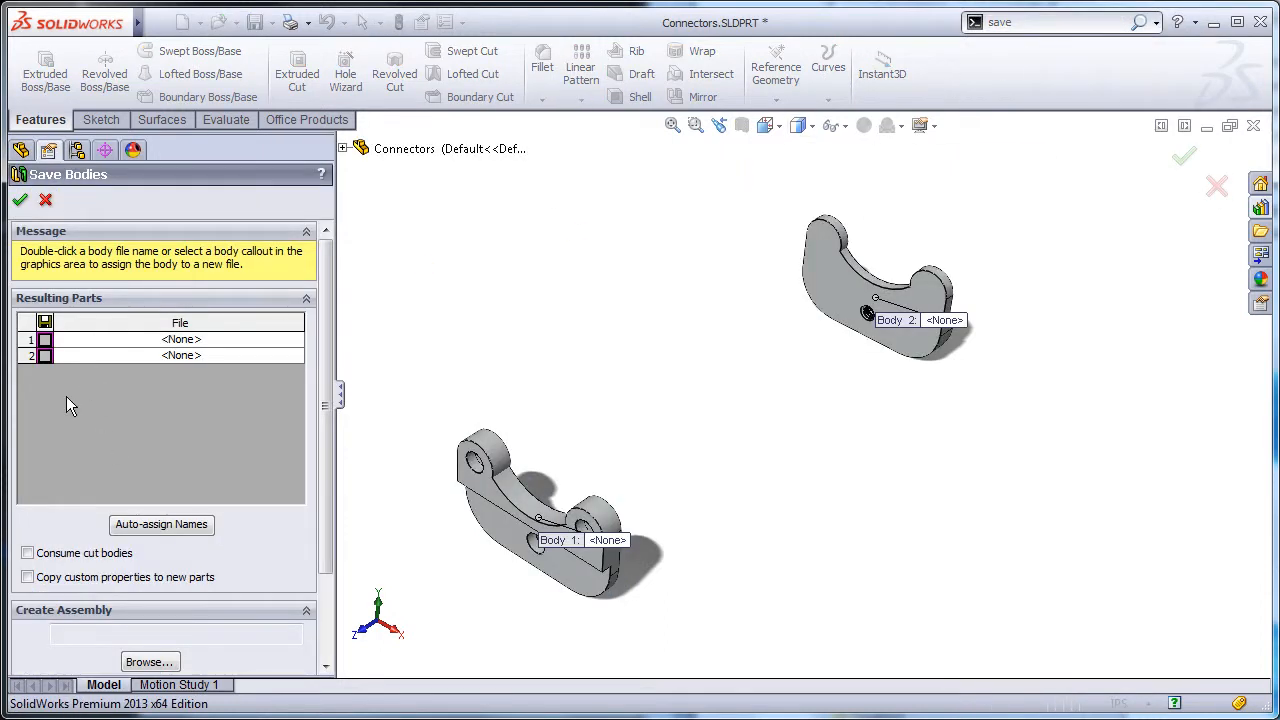
pyautogui.click(44, 341)
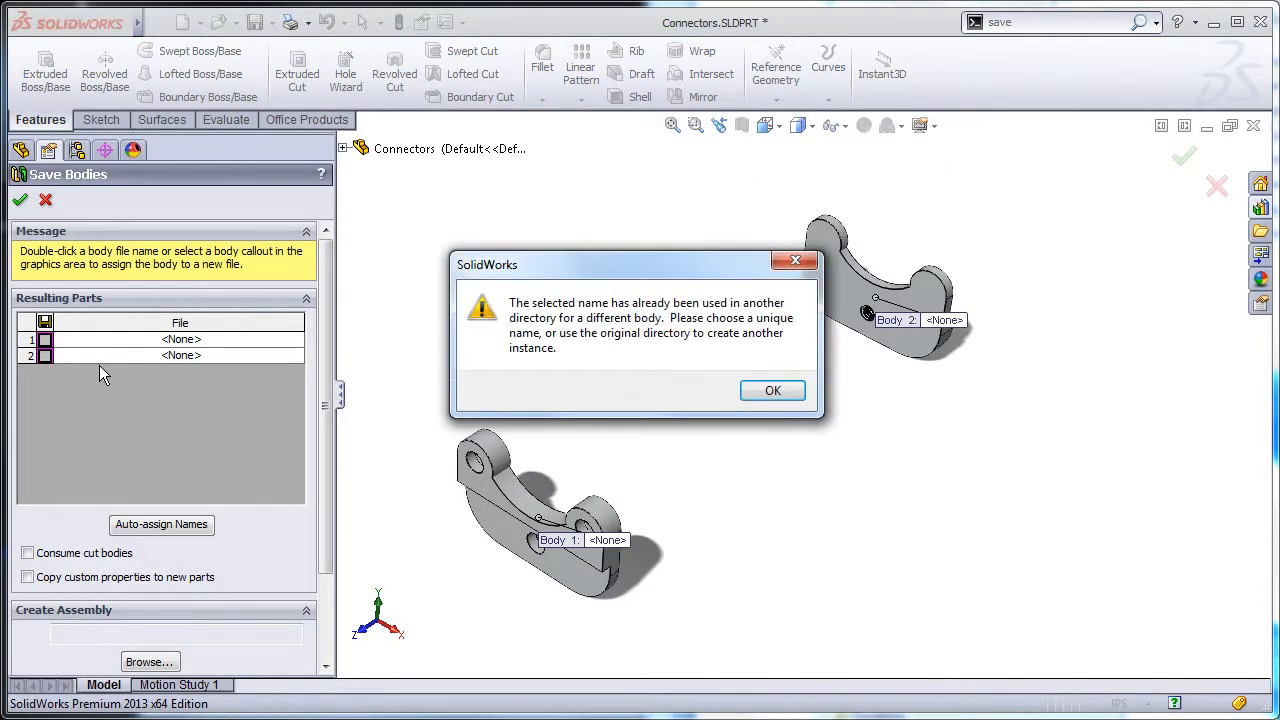
pyautogui.press('Return')
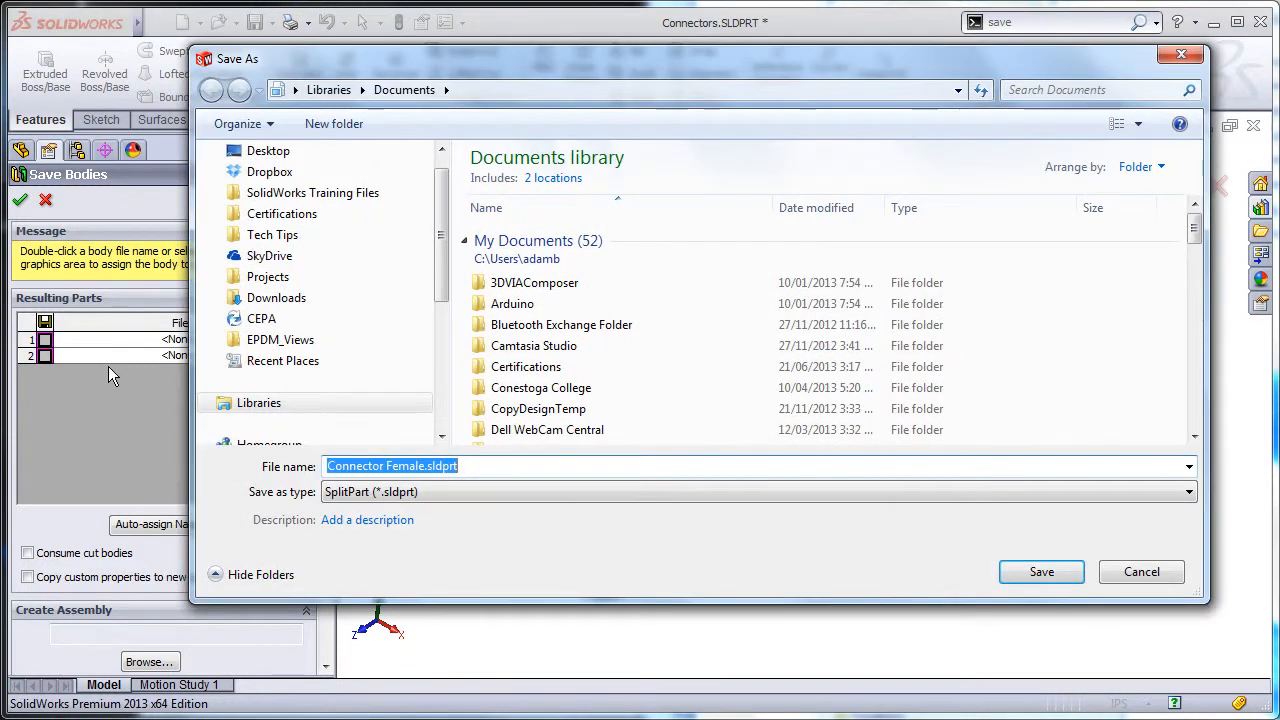
pyautogui.press('Escape')
pyautogui.click(45, 200)
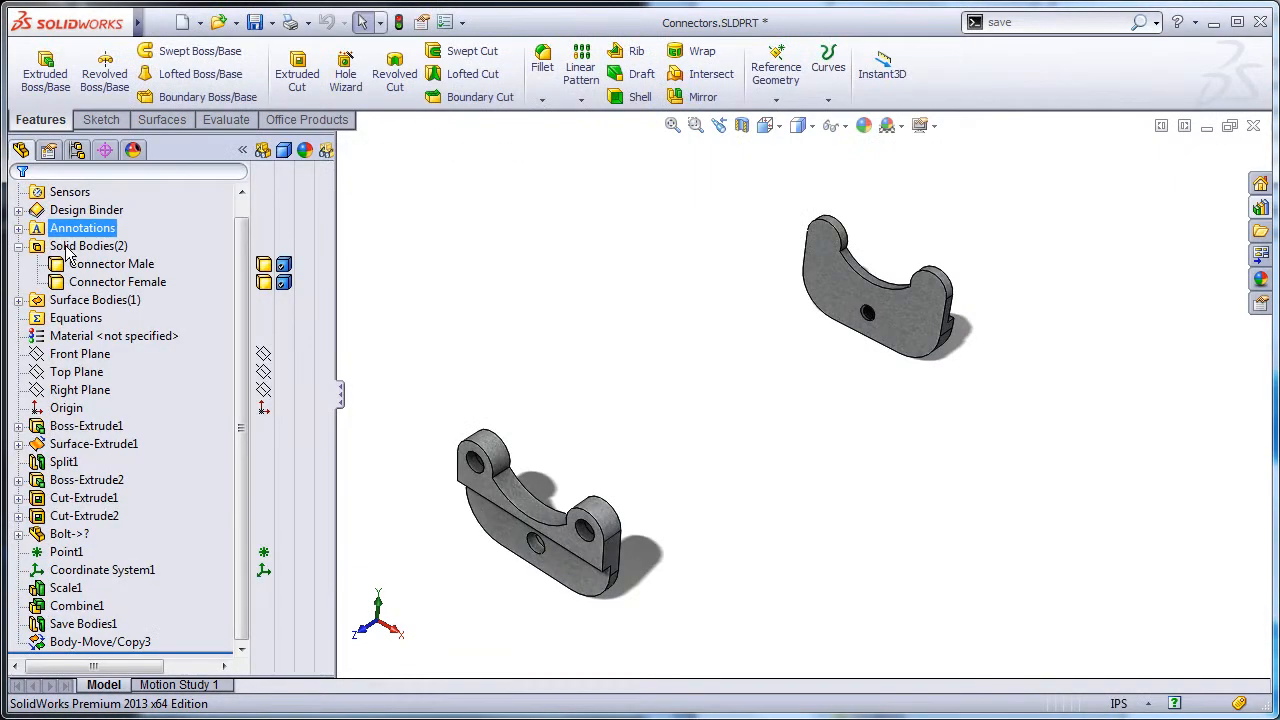
# Check which part files the existing Save Bodies1 feature assigns to the two bodies
pyautogui.click(80, 626)
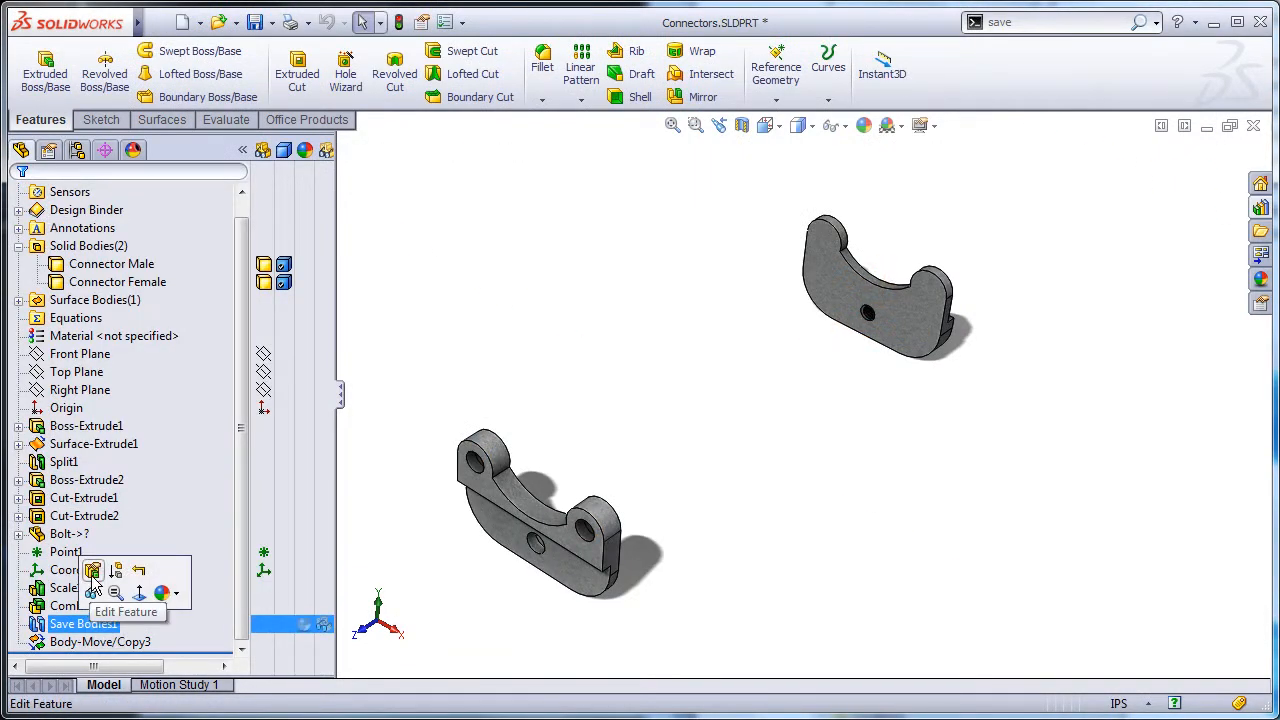
pyautogui.click(87, 574)
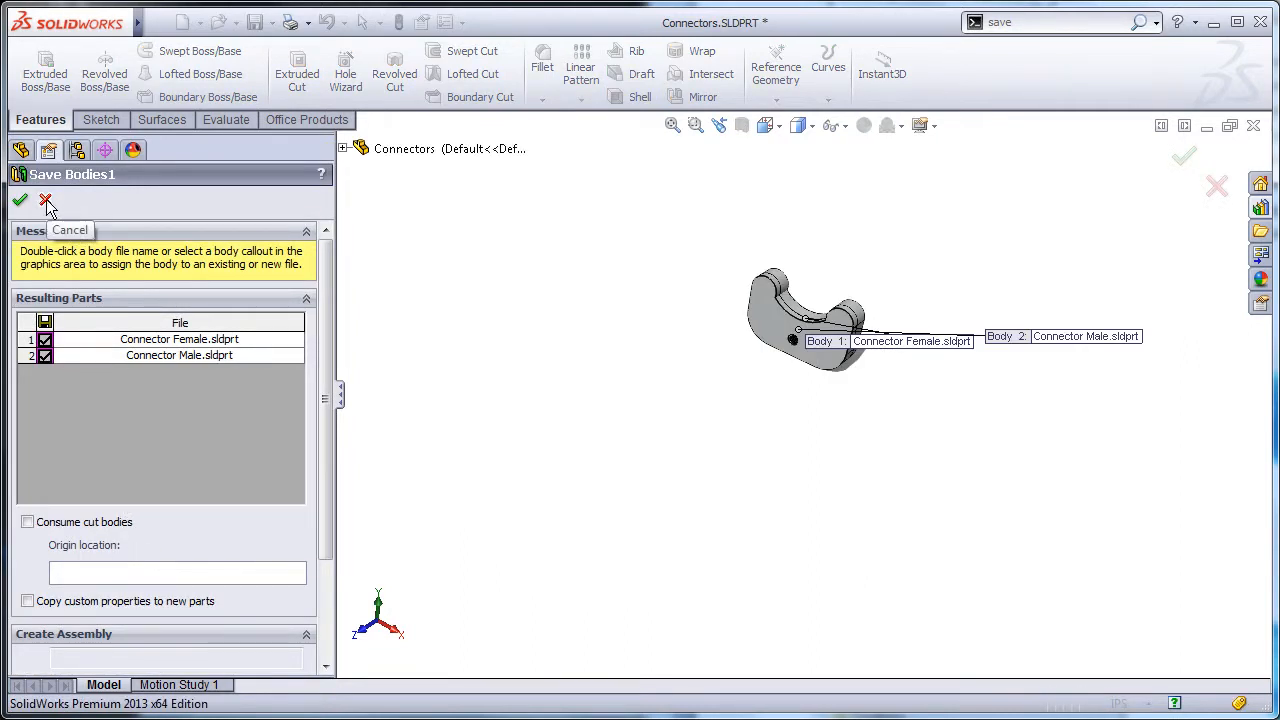
pyautogui.click(46, 202)
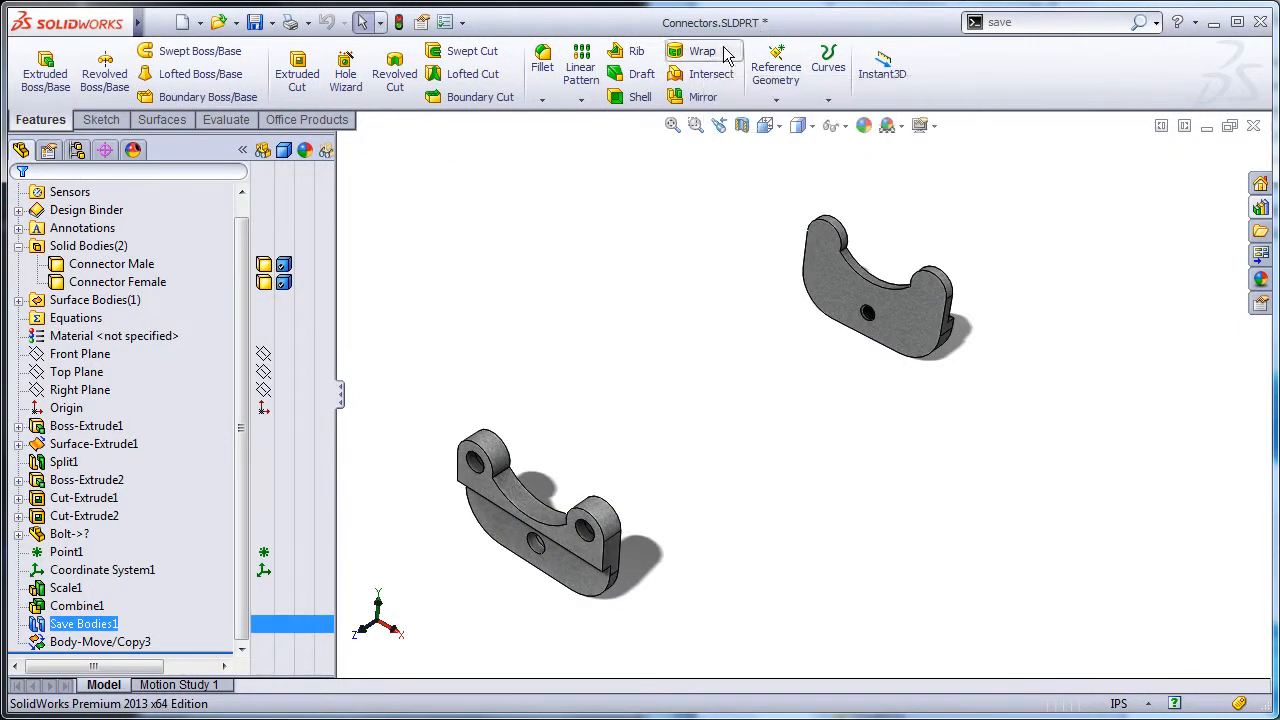
# Try reordering Save Bodies1 after Body-Move/Copy3, and return it to its place directly after Combine1
pyautogui.keyDown('shift'); pyautogui.click(97, 644); pyautogui.keyUp('shift')
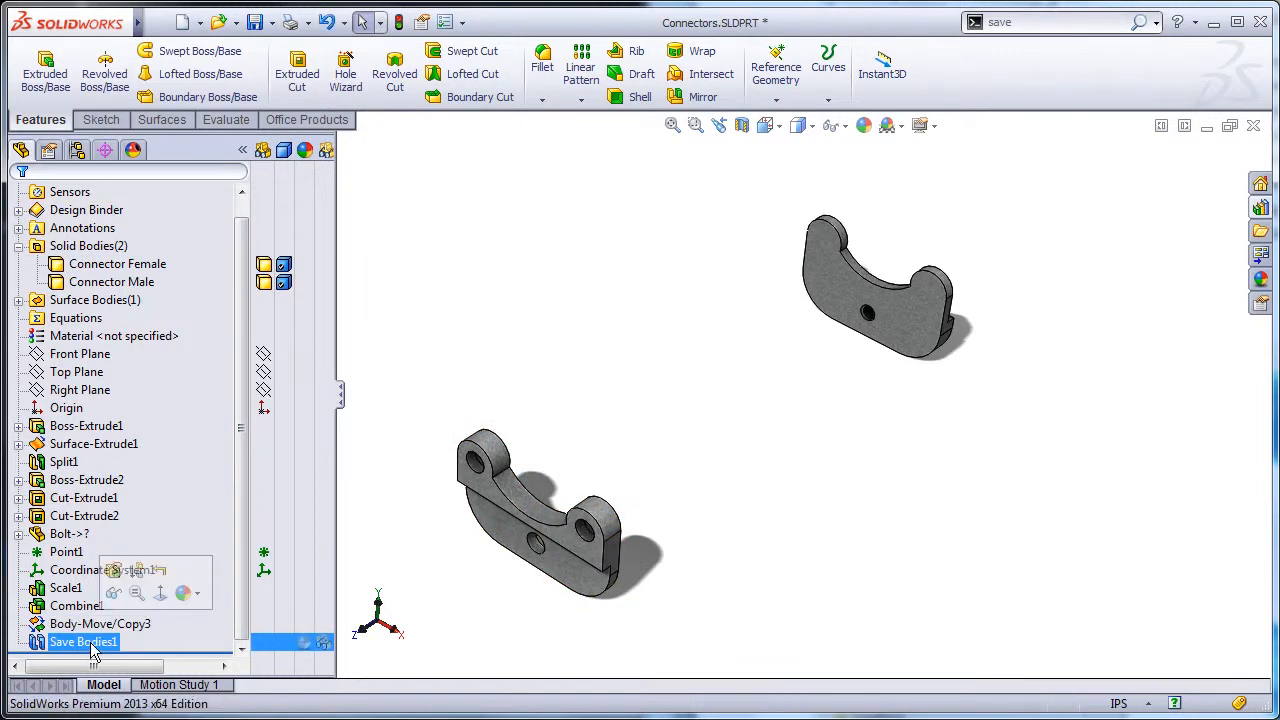
pyautogui.keyDown('ctrl'); pyautogui.click(82, 606); pyautogui.keyUp('ctrl')
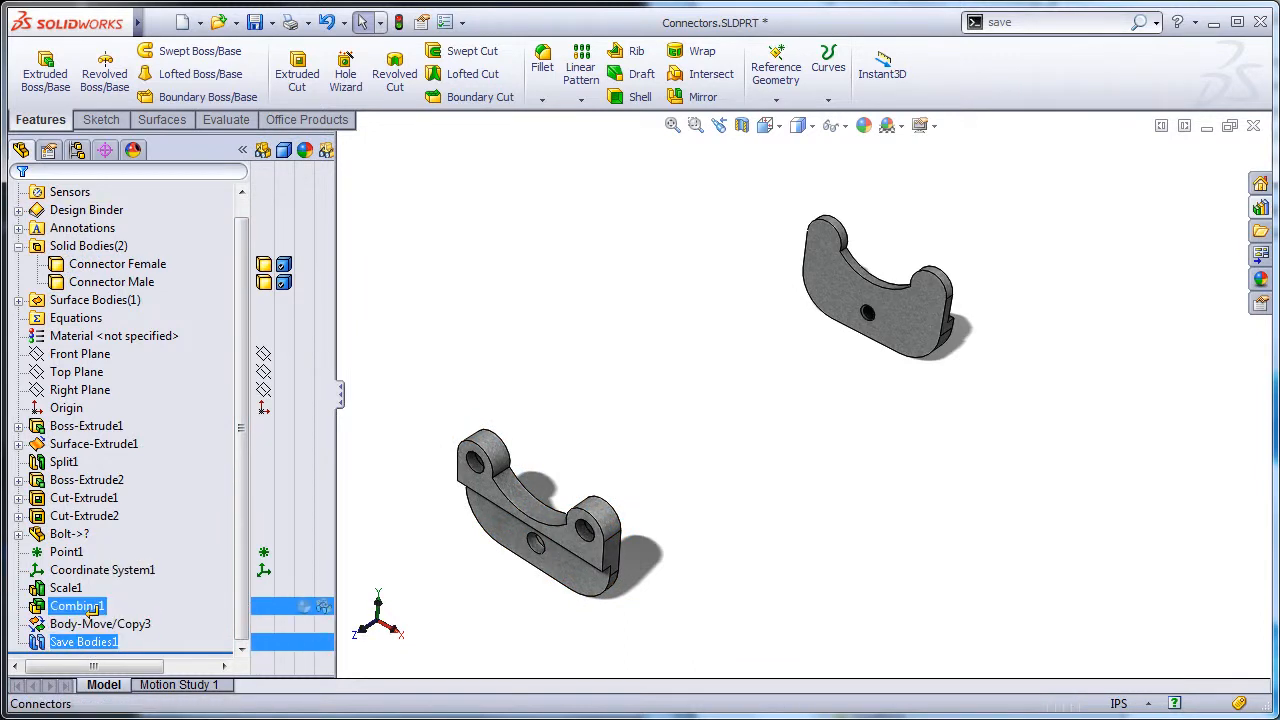
pyautogui.moveTo(92, 609); pyautogui.dragTo(92, 604)
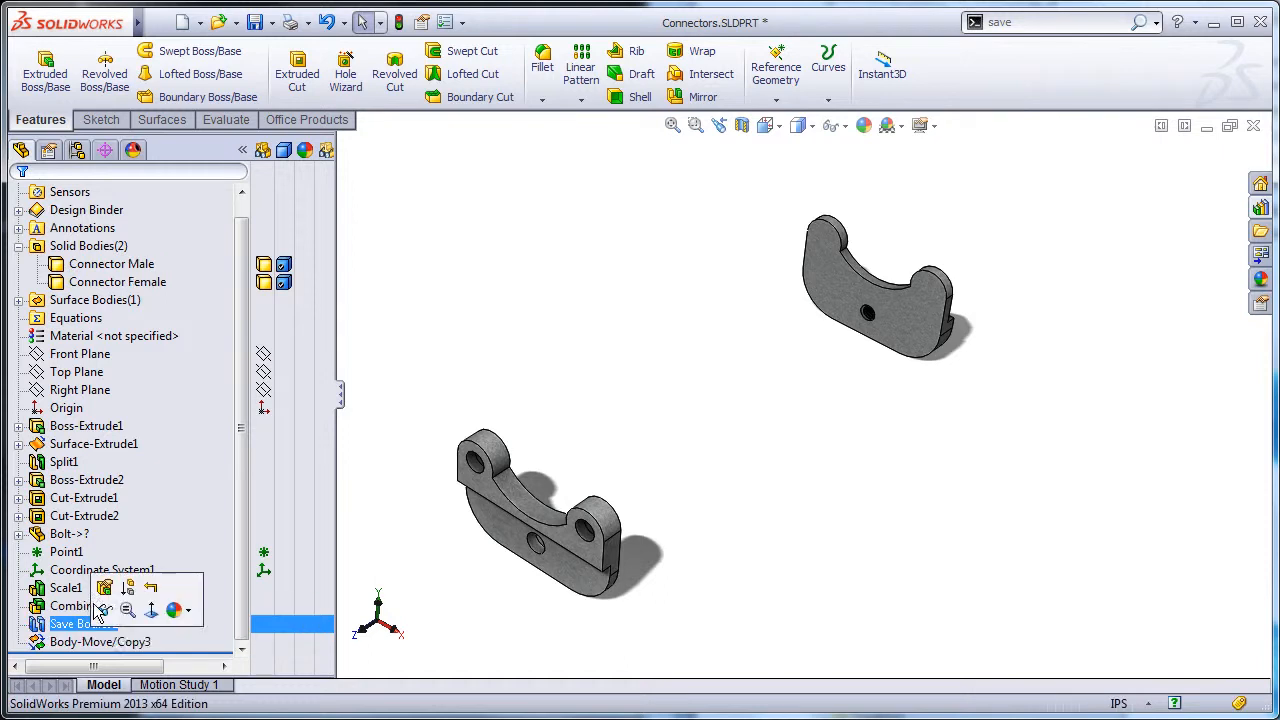
pyautogui.click(449, 584)
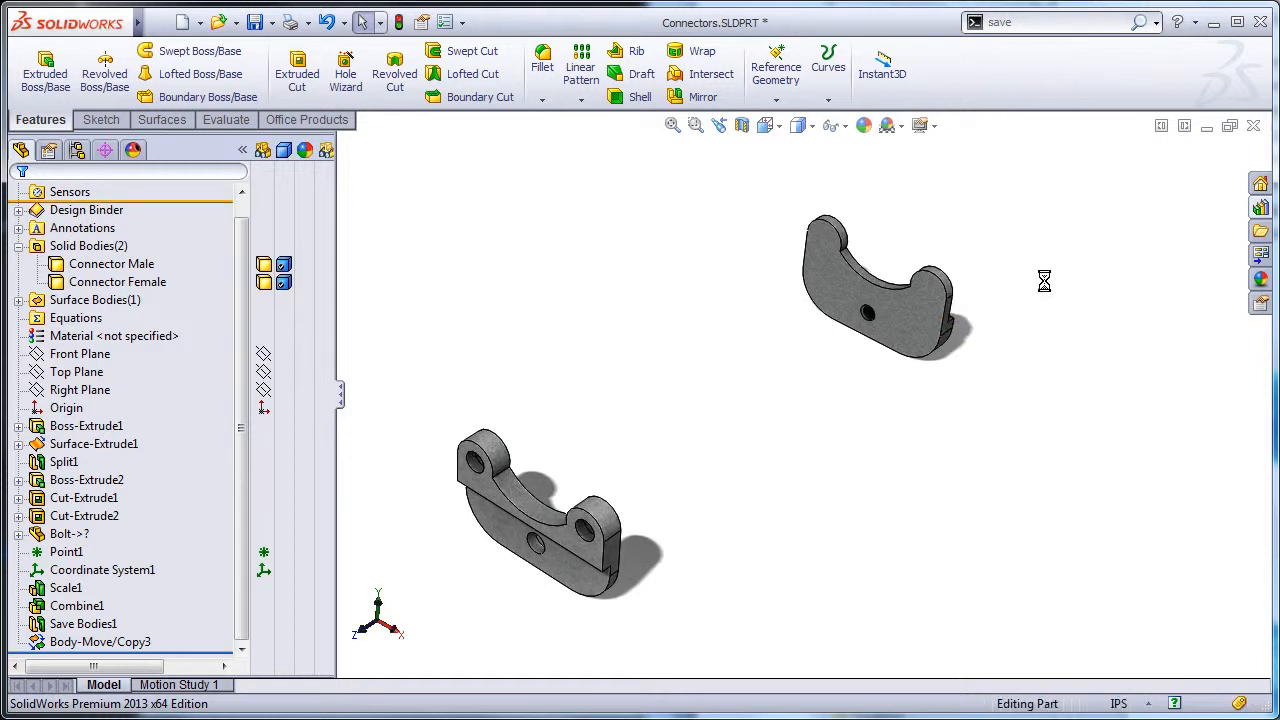
# Close the Connectors part and create a new part with IPS (inch, pound, second) units
pyautogui.click(1254, 126)
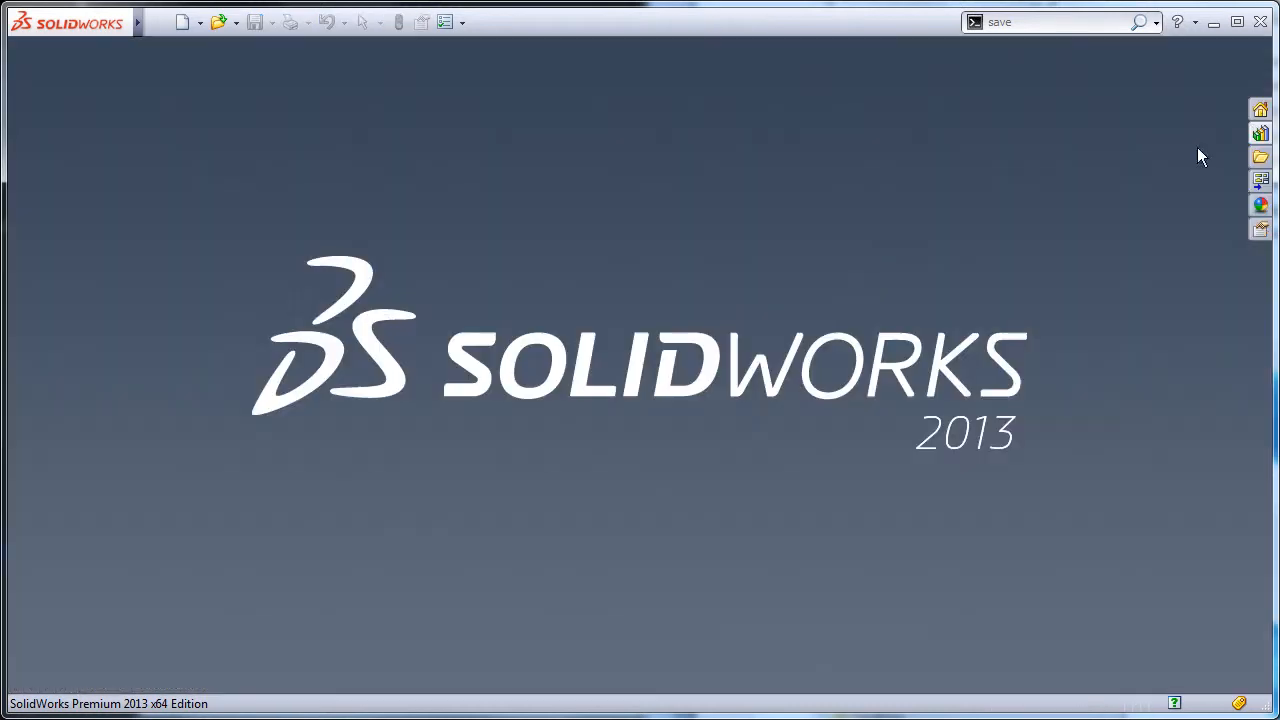
pyautogui.click(181, 22)
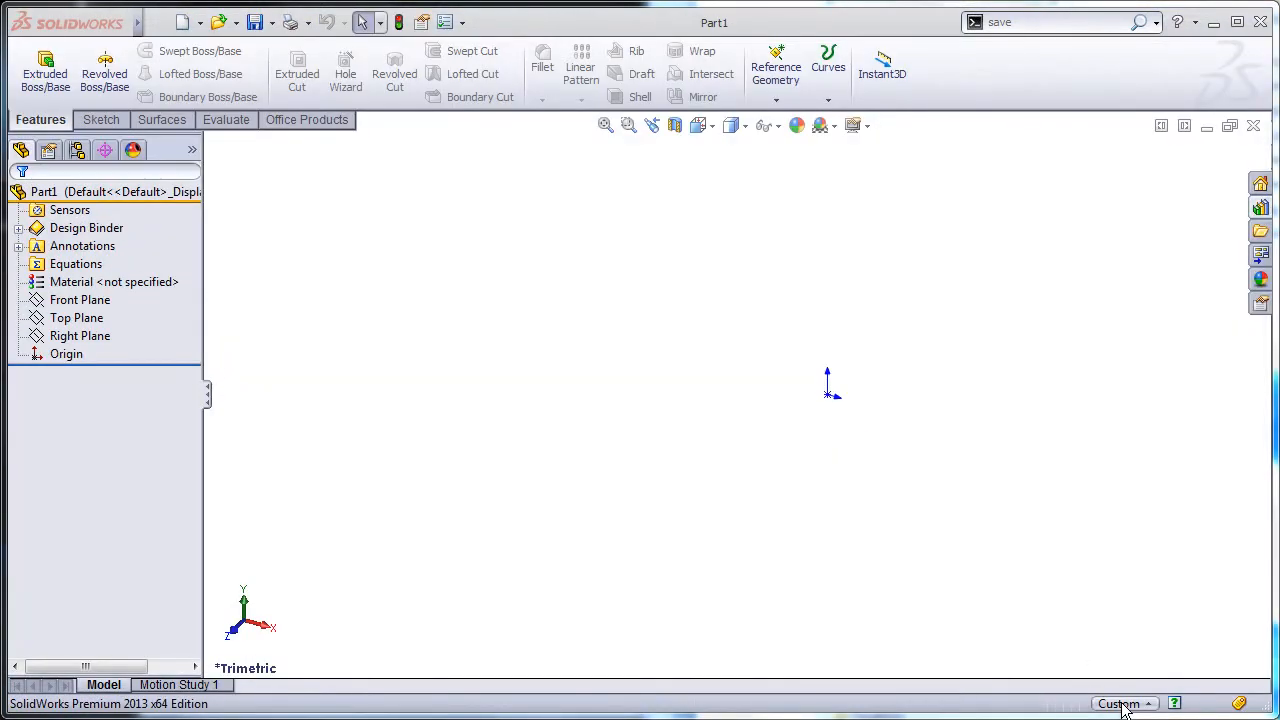
pyautogui.click(1121, 703)
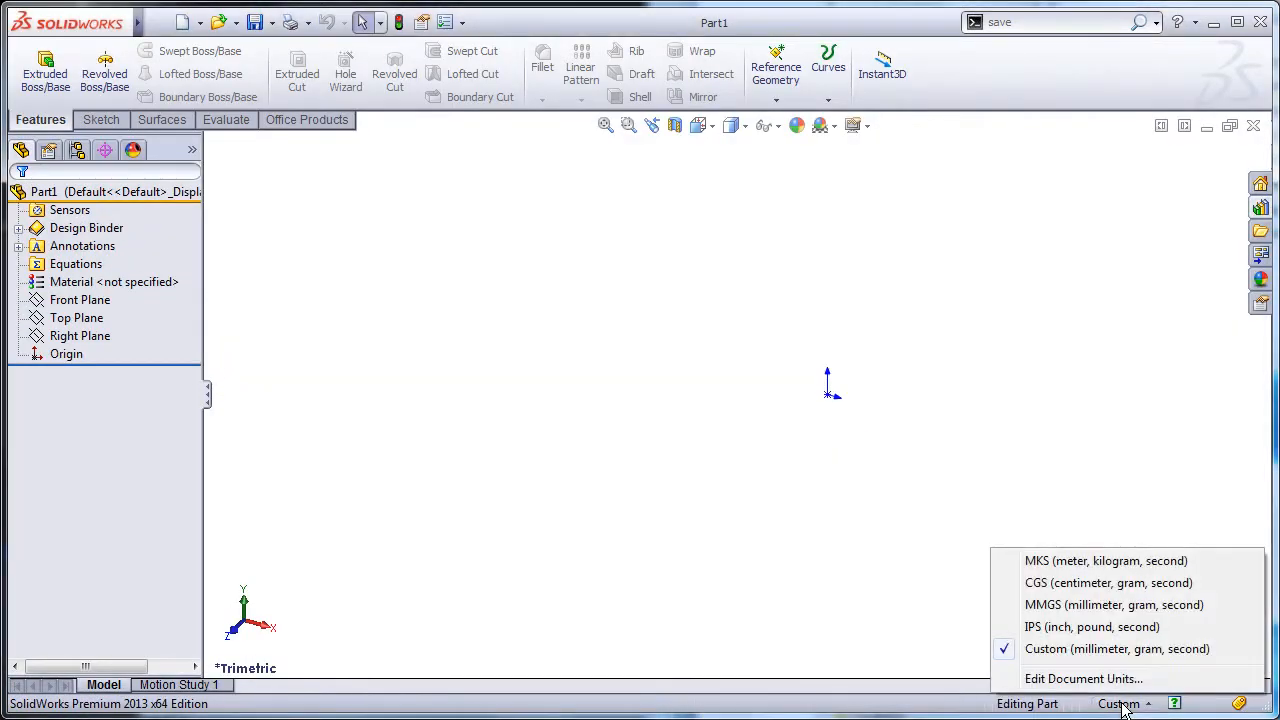
pyautogui.click(1088, 627)
# Insert Connector Female.sldprt at the origin as solid bodies only, with the option to locate it by Move/Copy turned off
pyautogui.moveTo(115, 24)
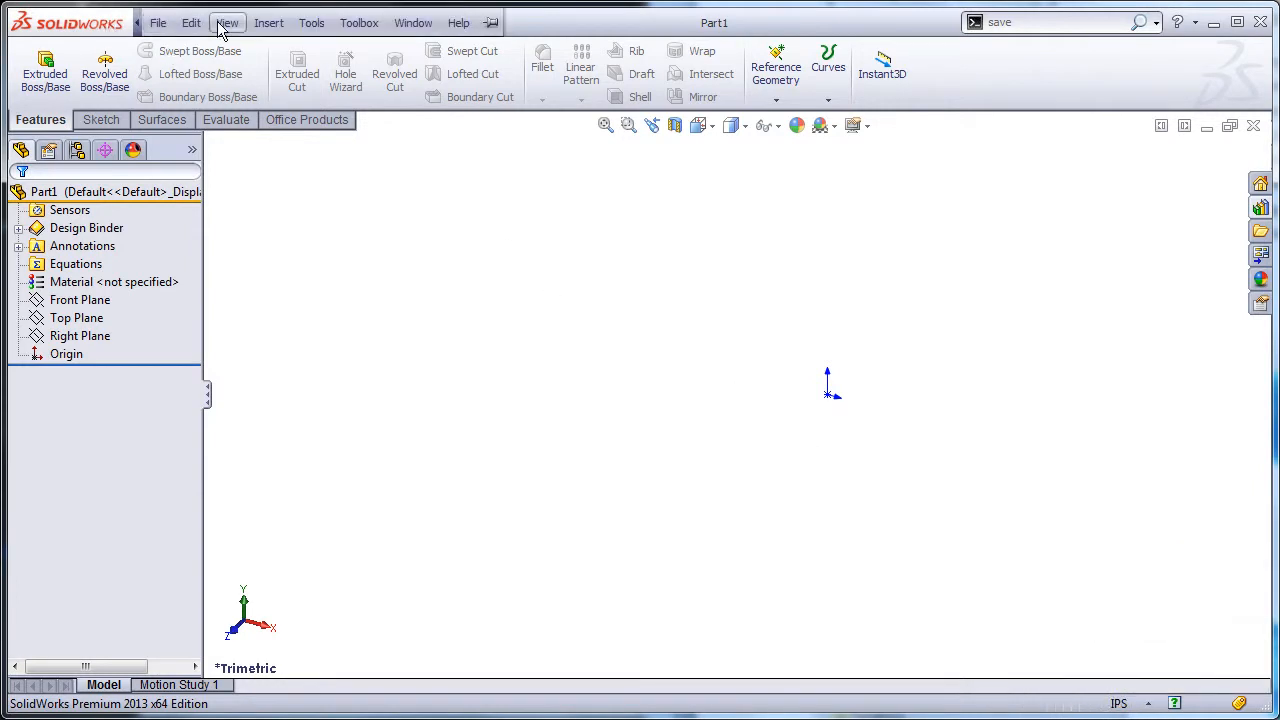
pyautogui.click(268, 22)
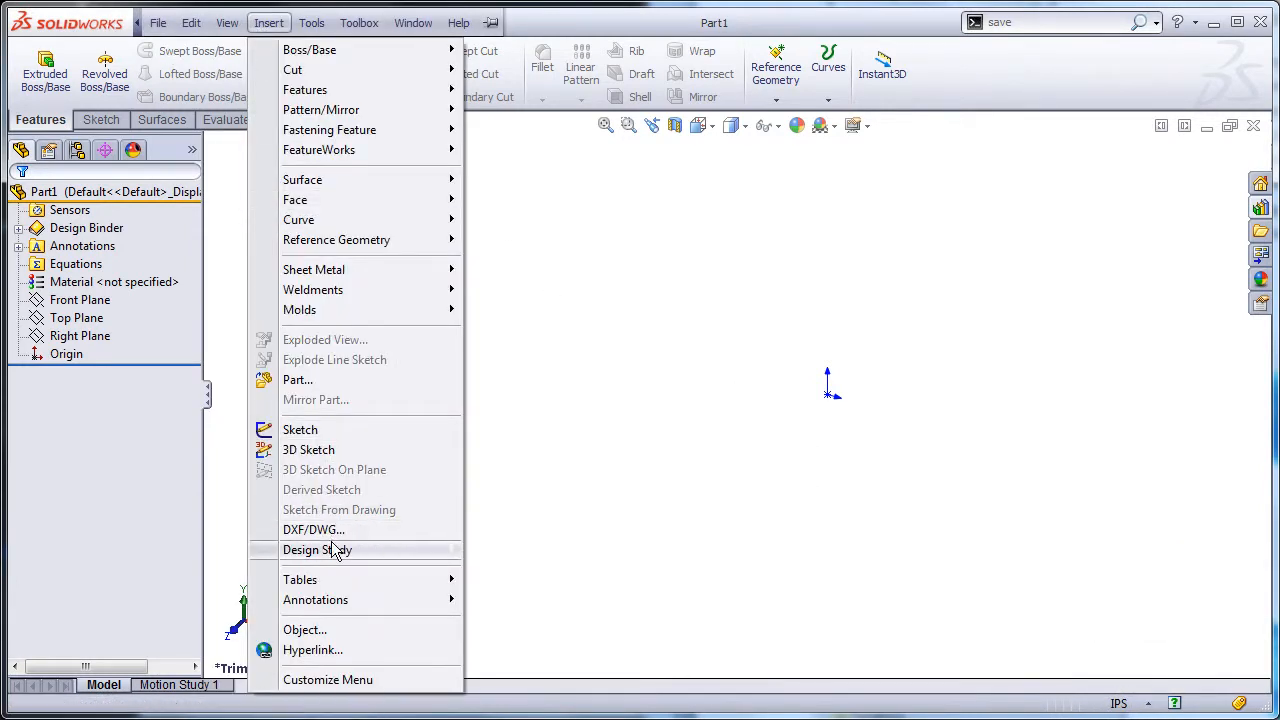
pyautogui.click(297, 380)
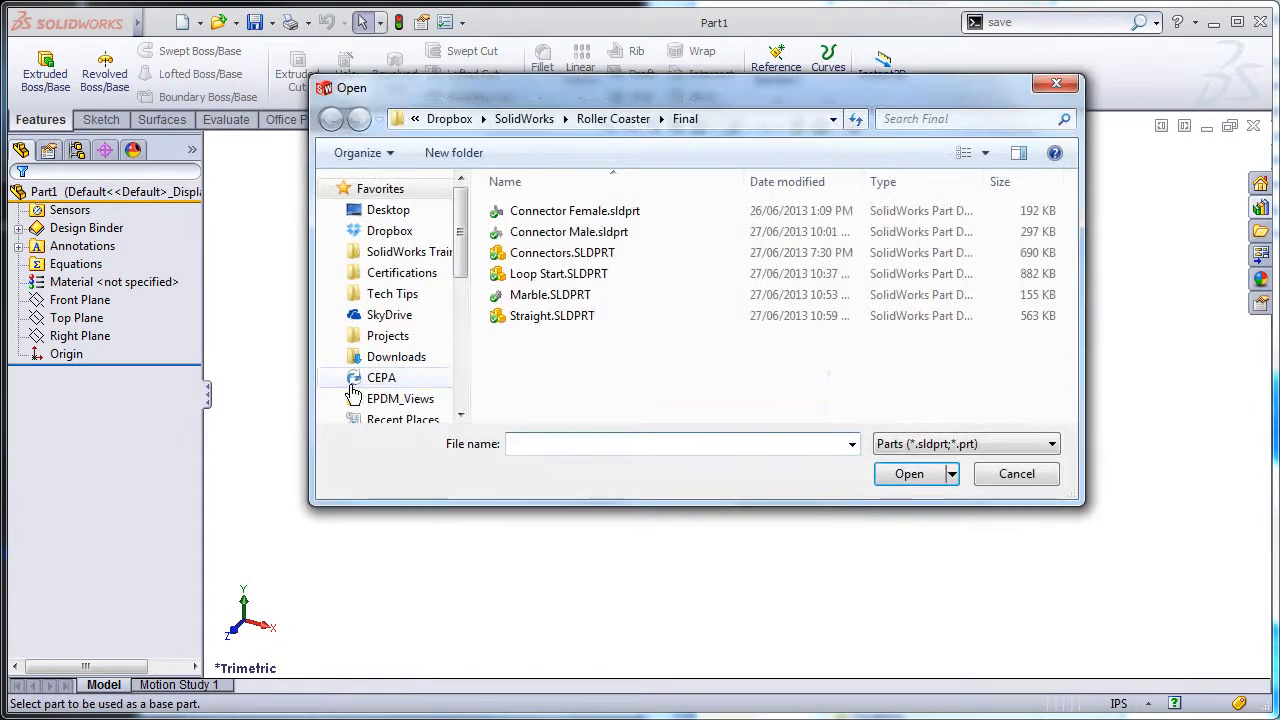
pyautogui.doubleClick(590, 211)
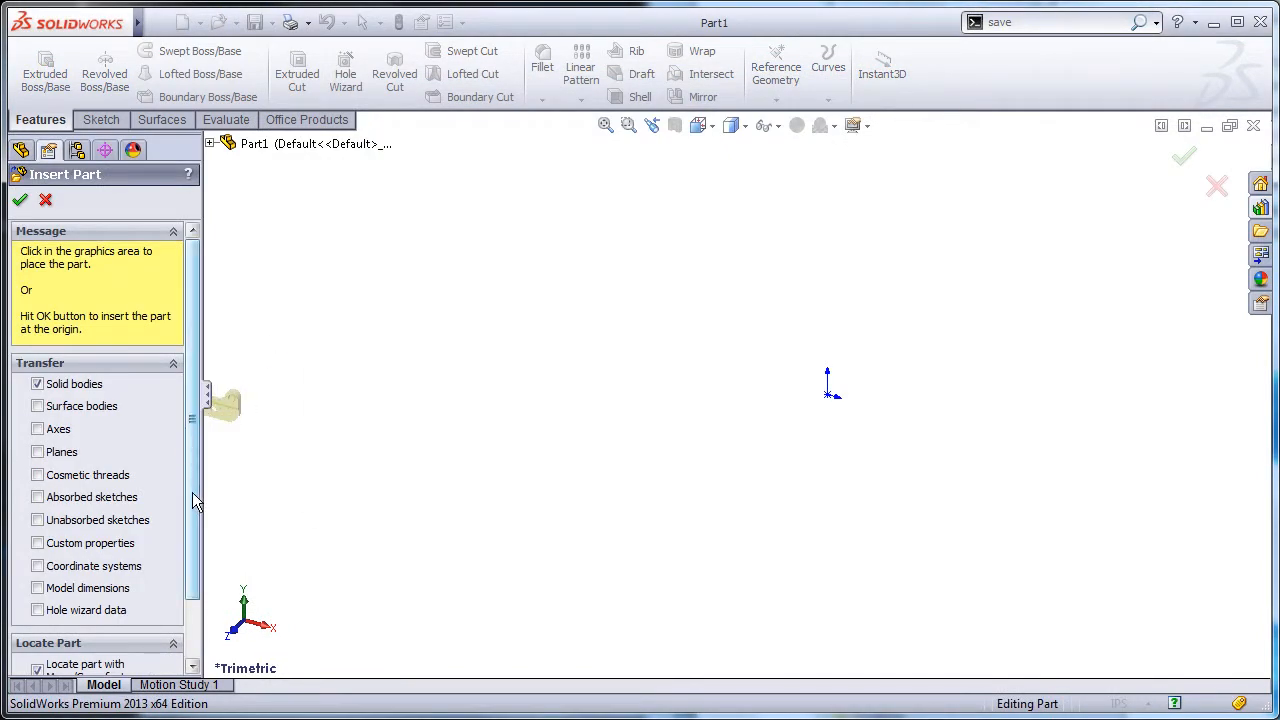
pyautogui.scroll(-2, 190, 563)
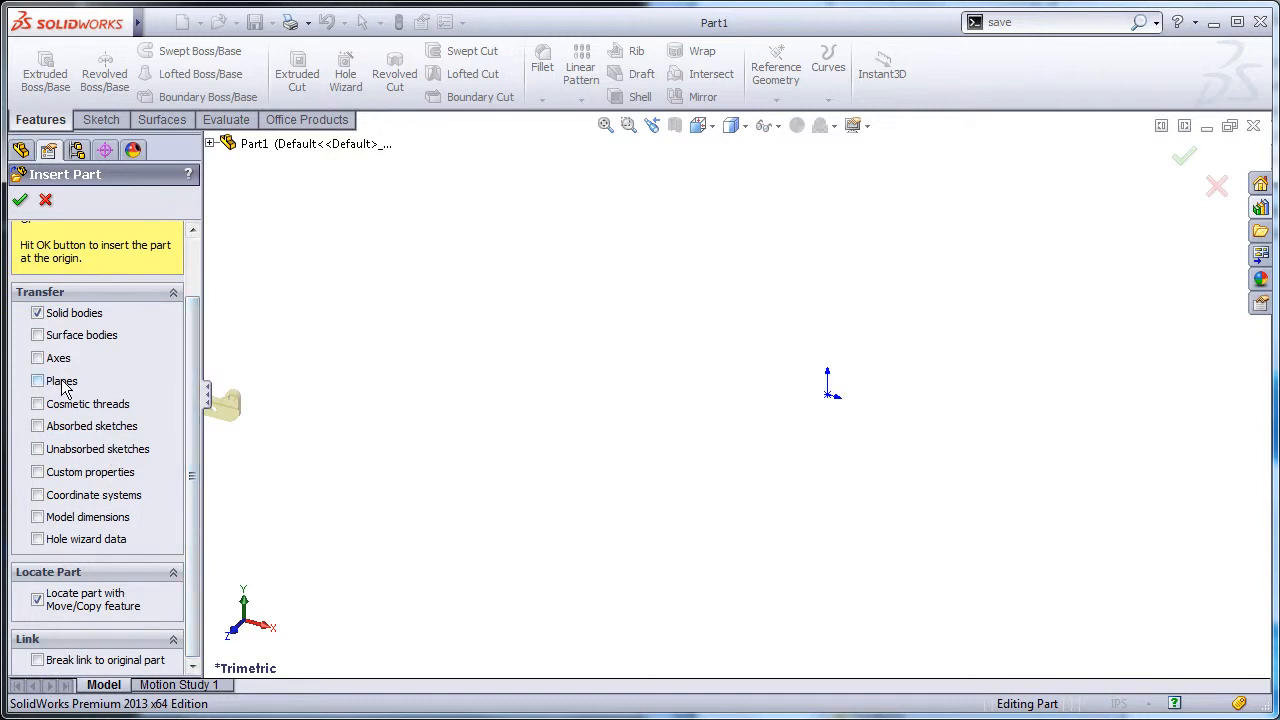
pyautogui.click(38, 601)
pyautogui.click(20, 199)
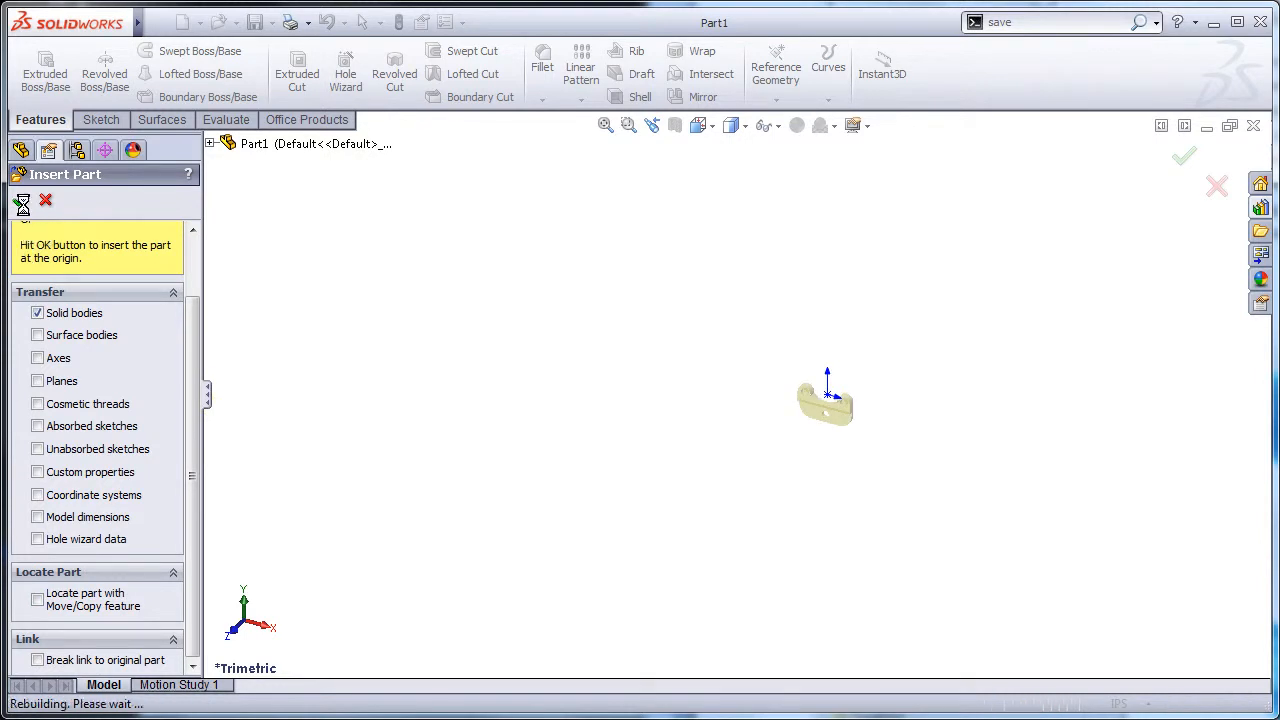
# Insert Connector Male.sldprt at the origin as solid bodies, with the option to locate it by Move/Copy turned on
pyautogui.moveTo(137, 22)
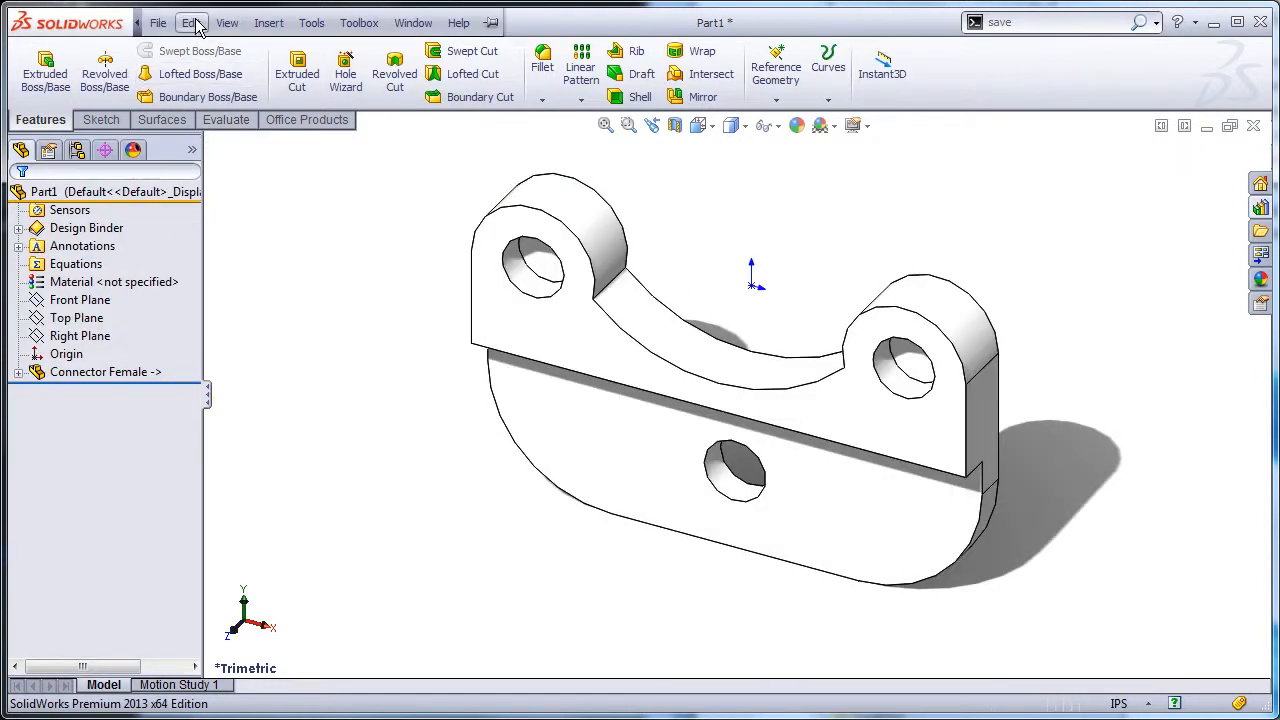
pyautogui.click(268, 23)
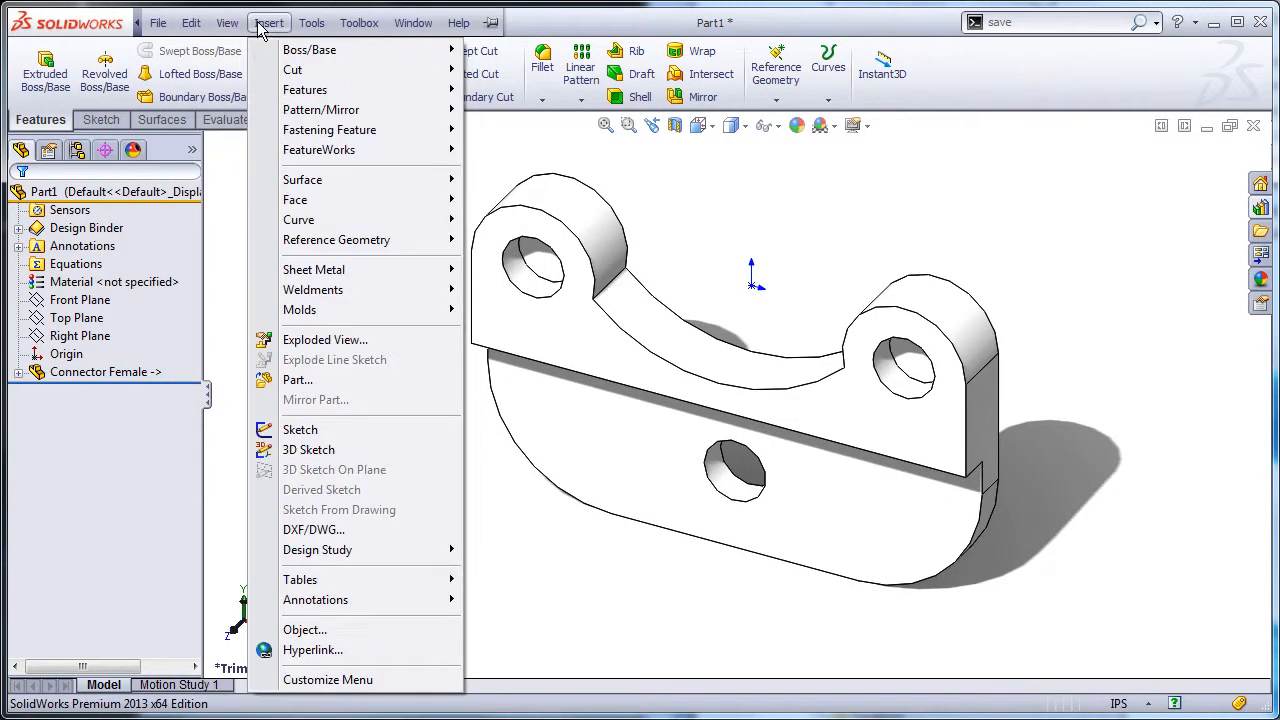
pyautogui.click(296, 380)
pyautogui.doubleClick(566, 232)
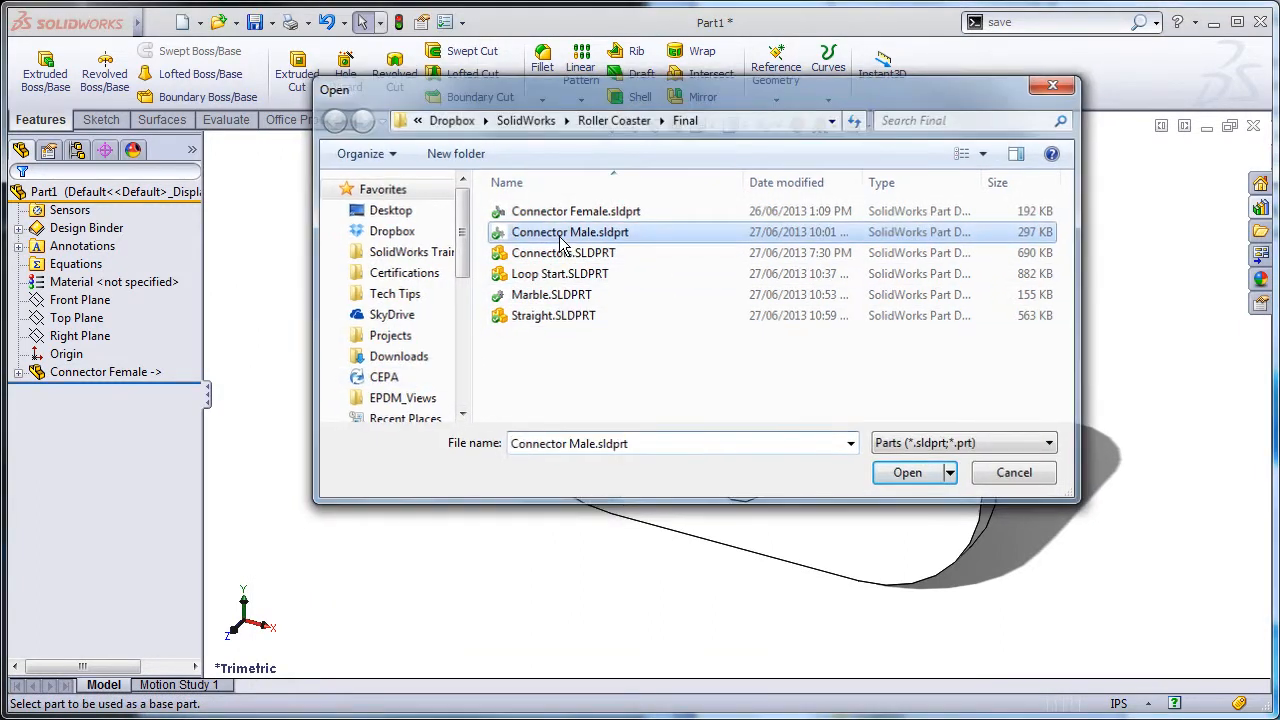
pyautogui.click(191, 663)
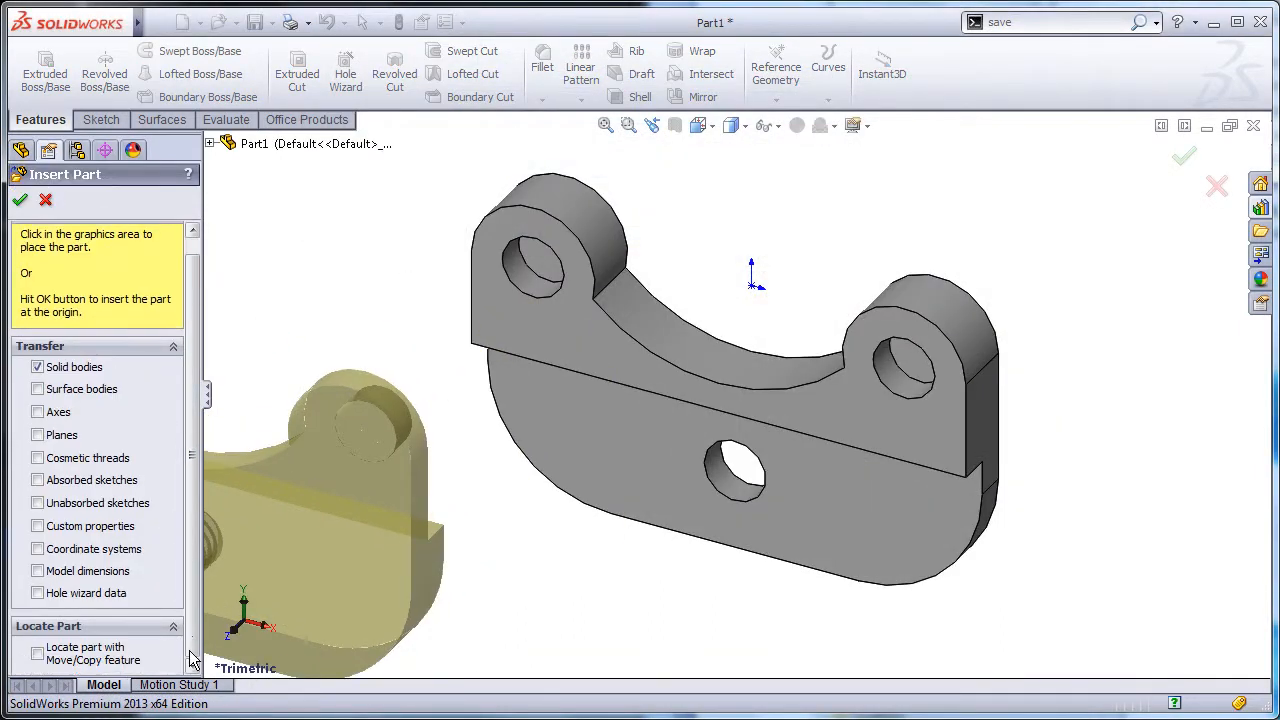
pyautogui.click(58, 656)
pyautogui.click(20, 200)
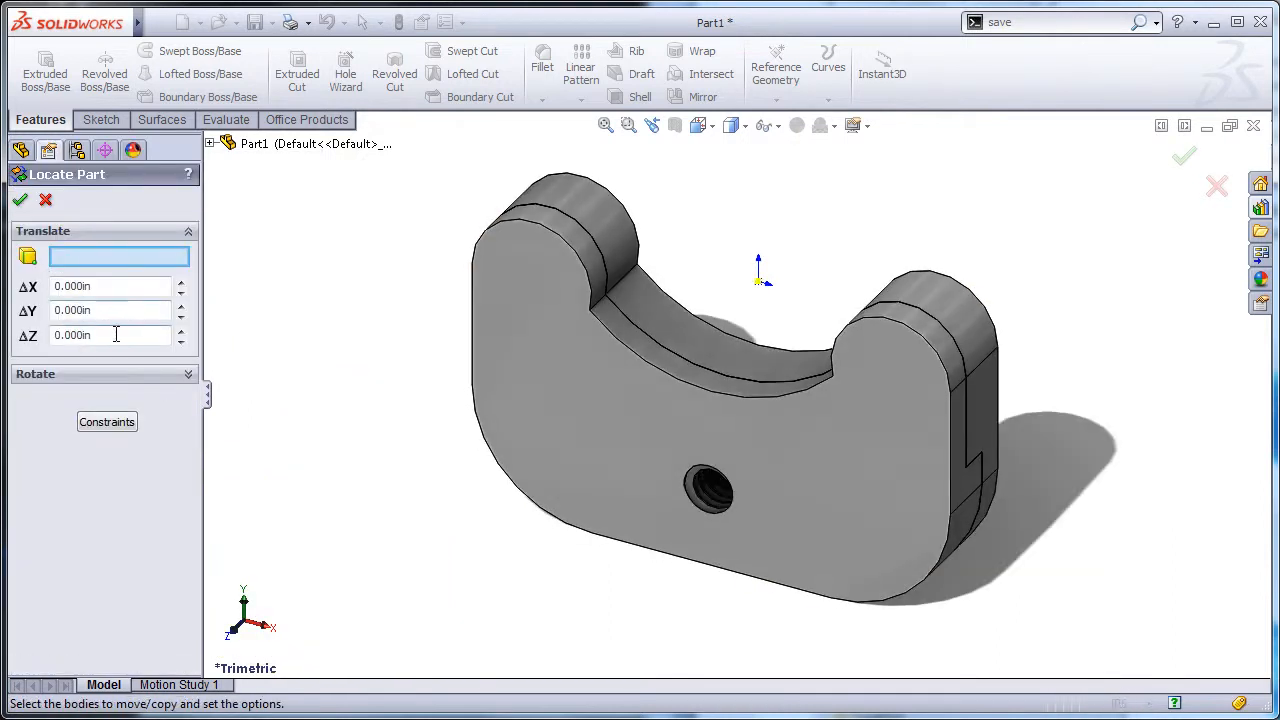
# Translate the inserted male connector 5 in along Z and fit both connectors in the view
pyautogui.moveTo(114, 334); pyautogui.dragTo(35, 342)
pyautogui.write('5')
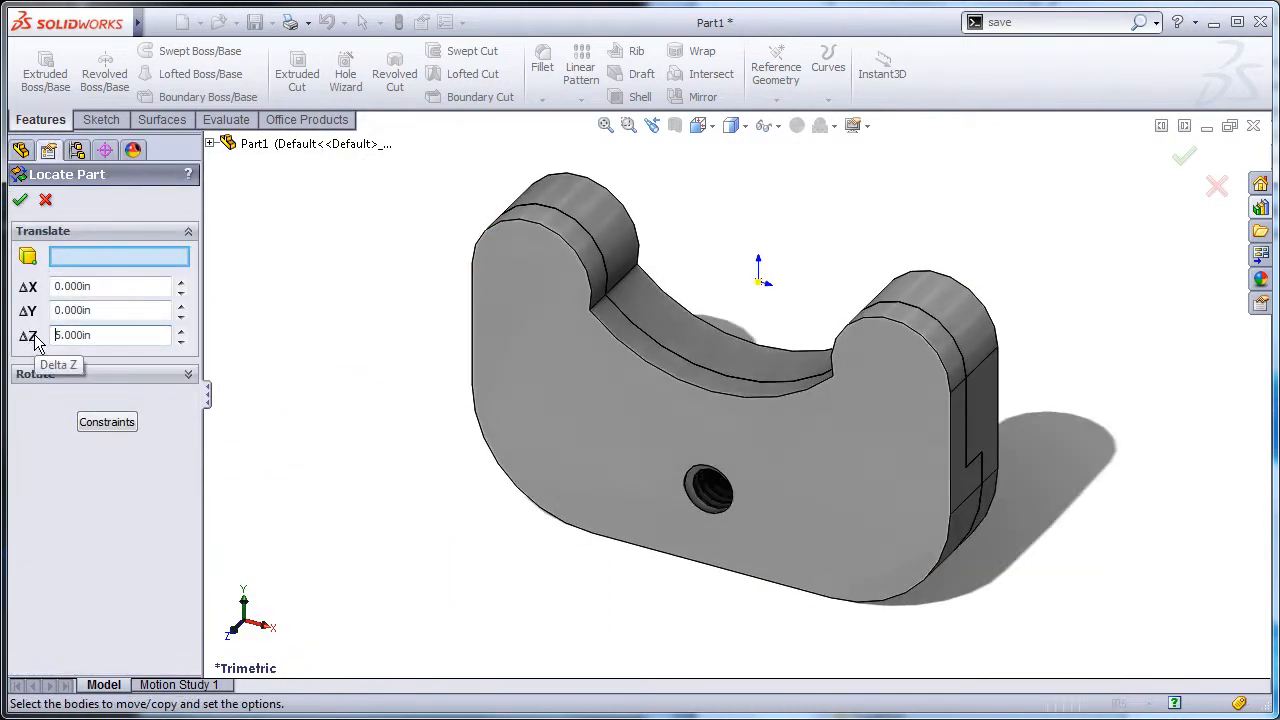
pyautogui.click(20, 200)
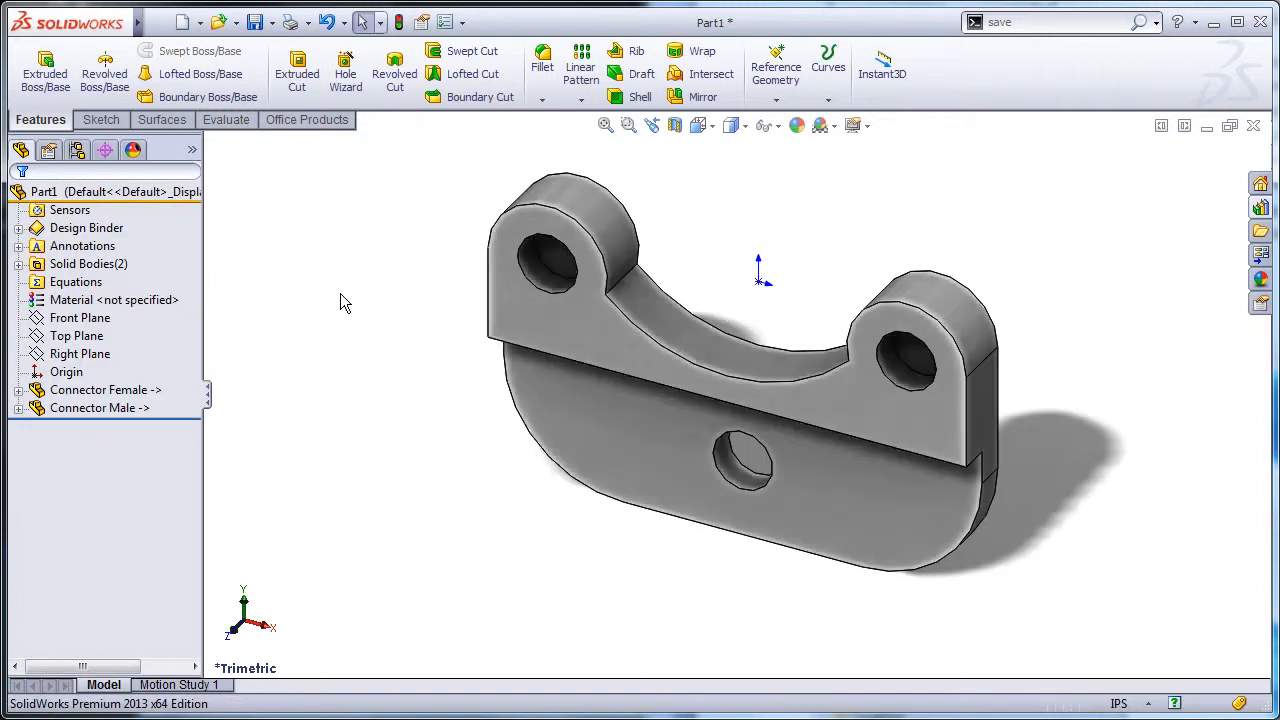
pyautogui.click(606, 126)
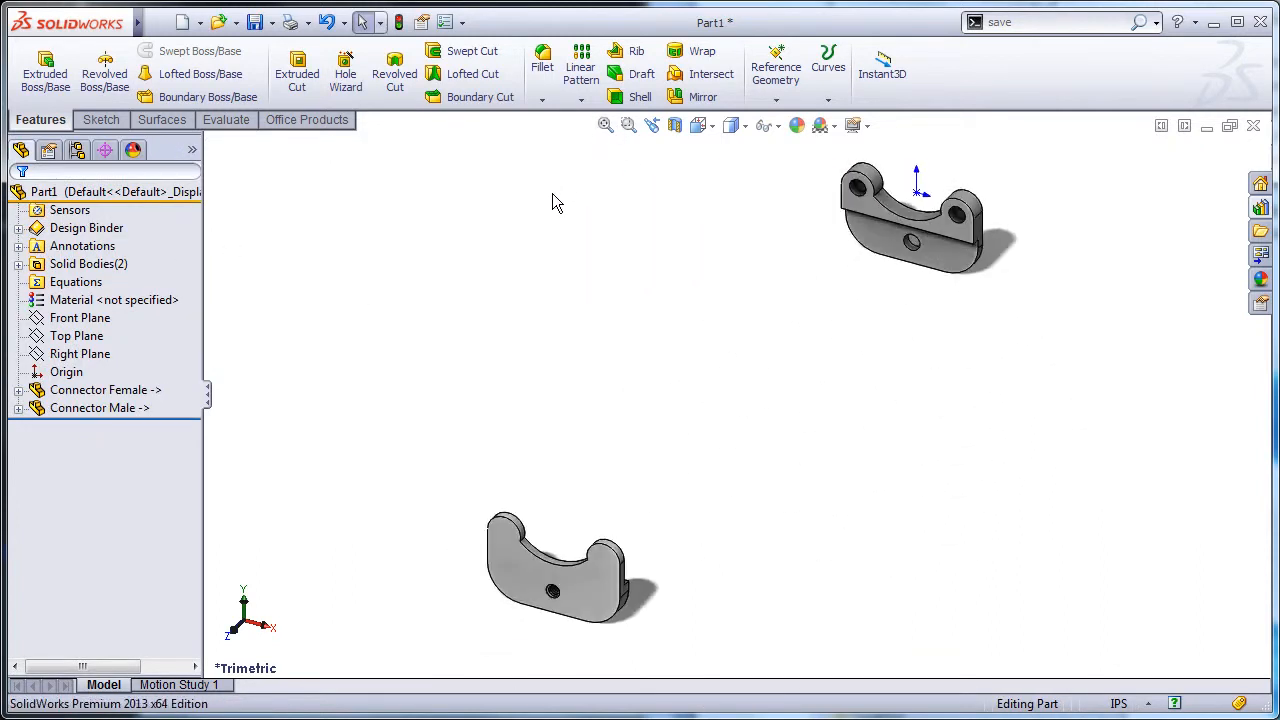
pyautogui.click(255, 22)
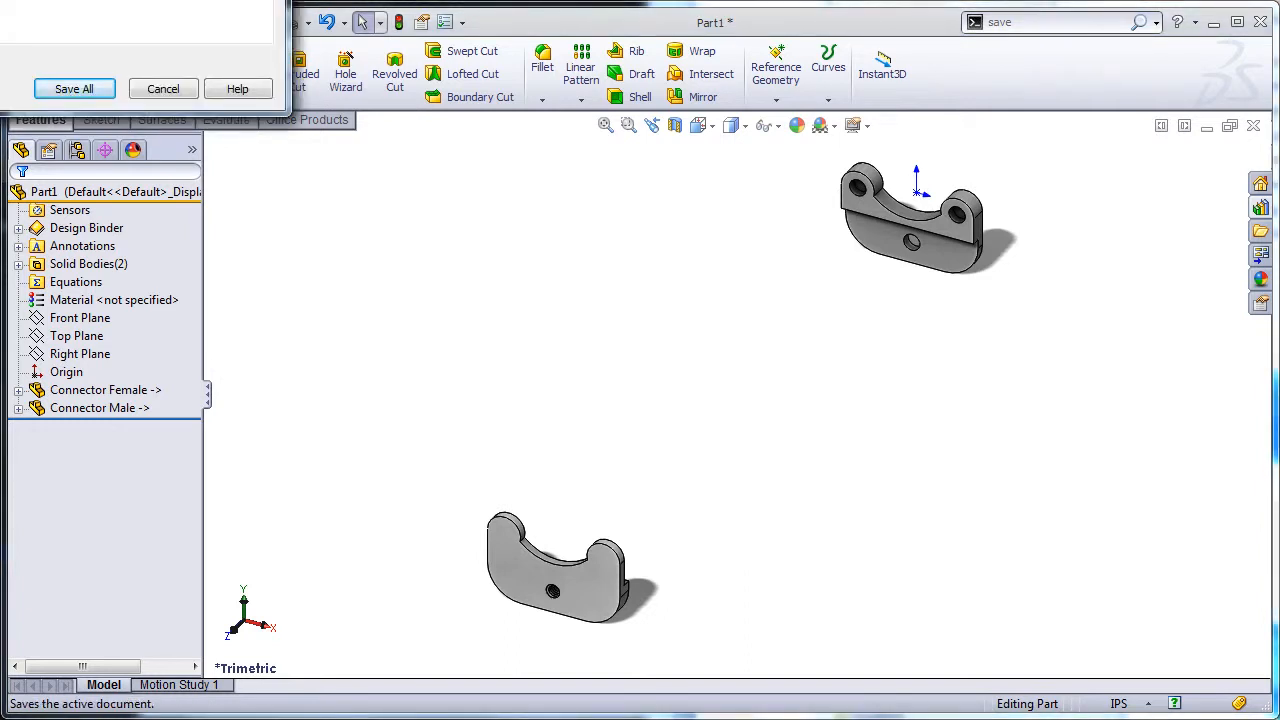
pyautogui.click(560, 372)
pyautogui.click(529, 102)
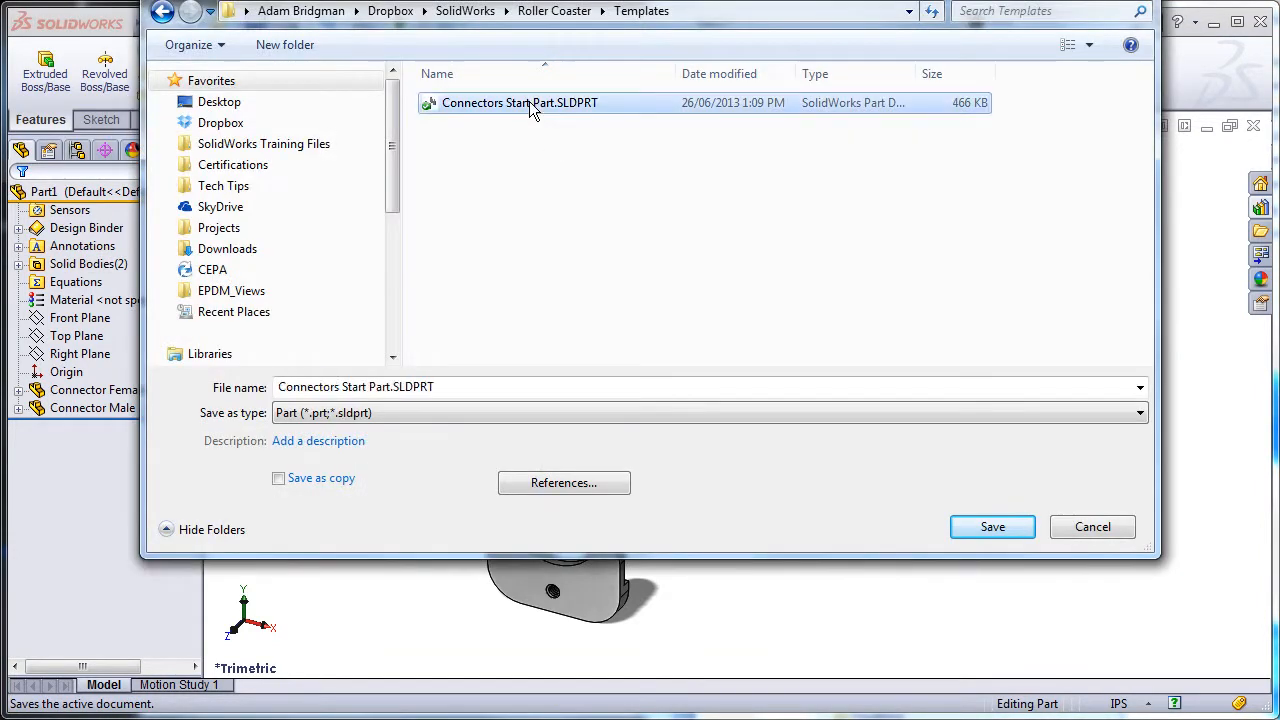
pyautogui.click(1092, 527)
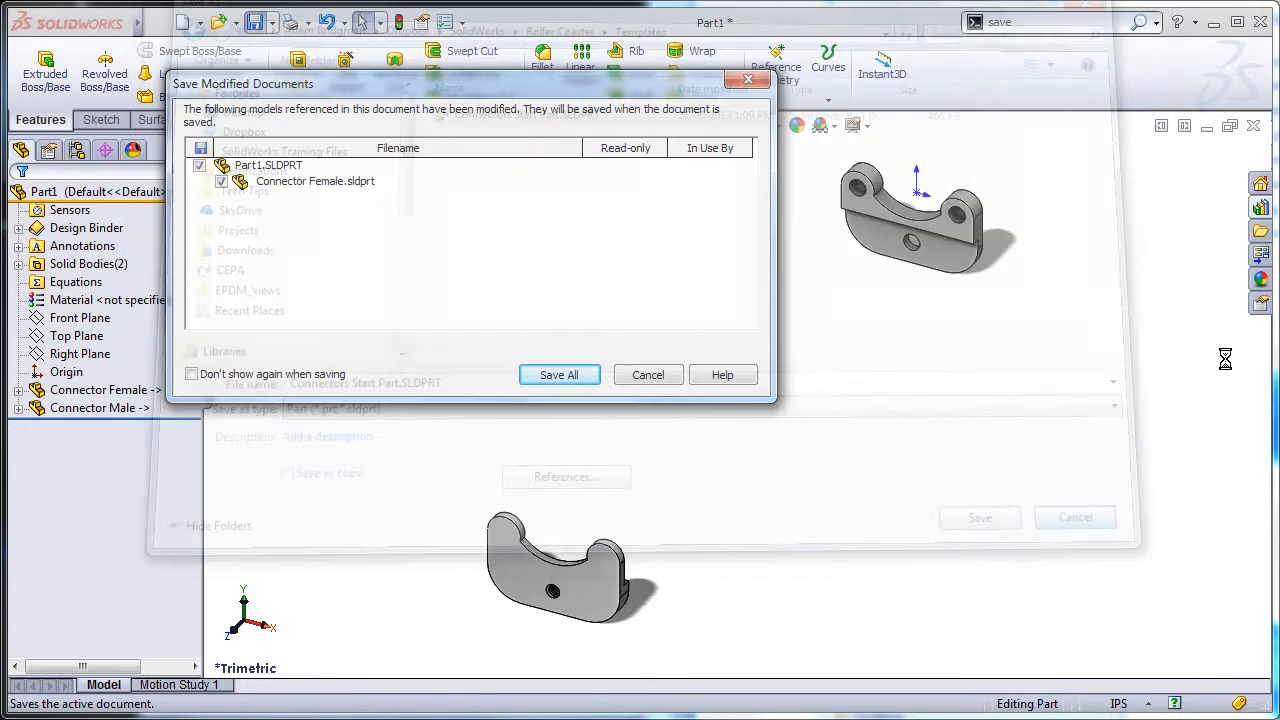
# Add the Templates folder from Dropbox\SolidWorks\Roller Coaster in the user's profile as a file location in the Design Library
pyautogui.click(1260, 207)
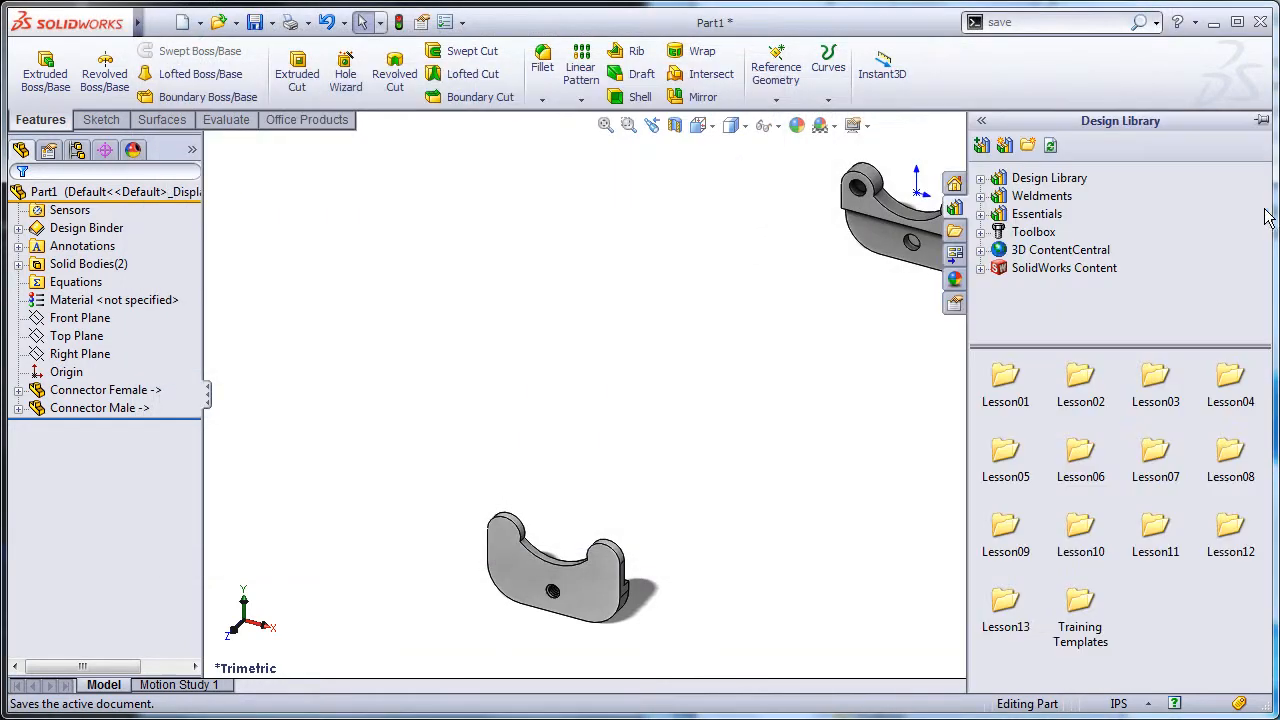
pyautogui.click(1022, 147)
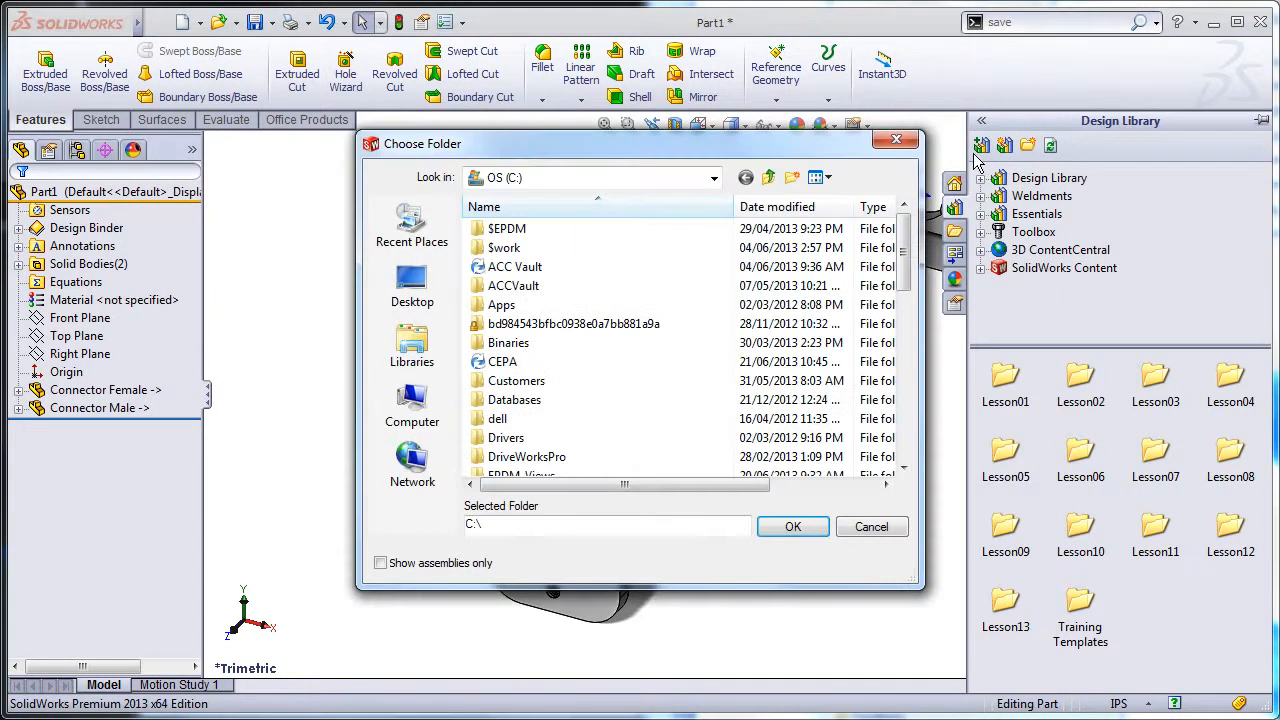
pyautogui.click(412, 405)
pyautogui.doubleClick(505, 252)
pyautogui.click(500, 420)
pyautogui.scroll(-3, 520, 430)
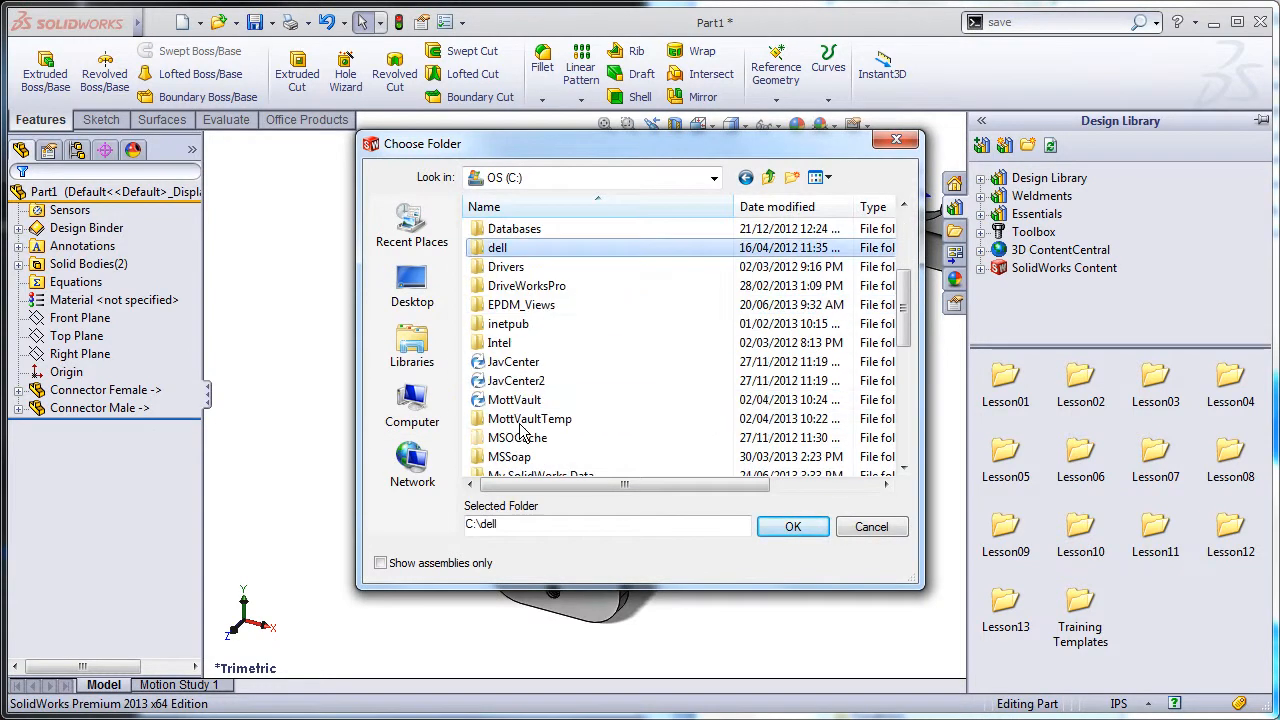
pyautogui.scroll(-6, 520, 430)
pyautogui.doubleClick(505, 380)
pyautogui.doubleClick(513, 229)
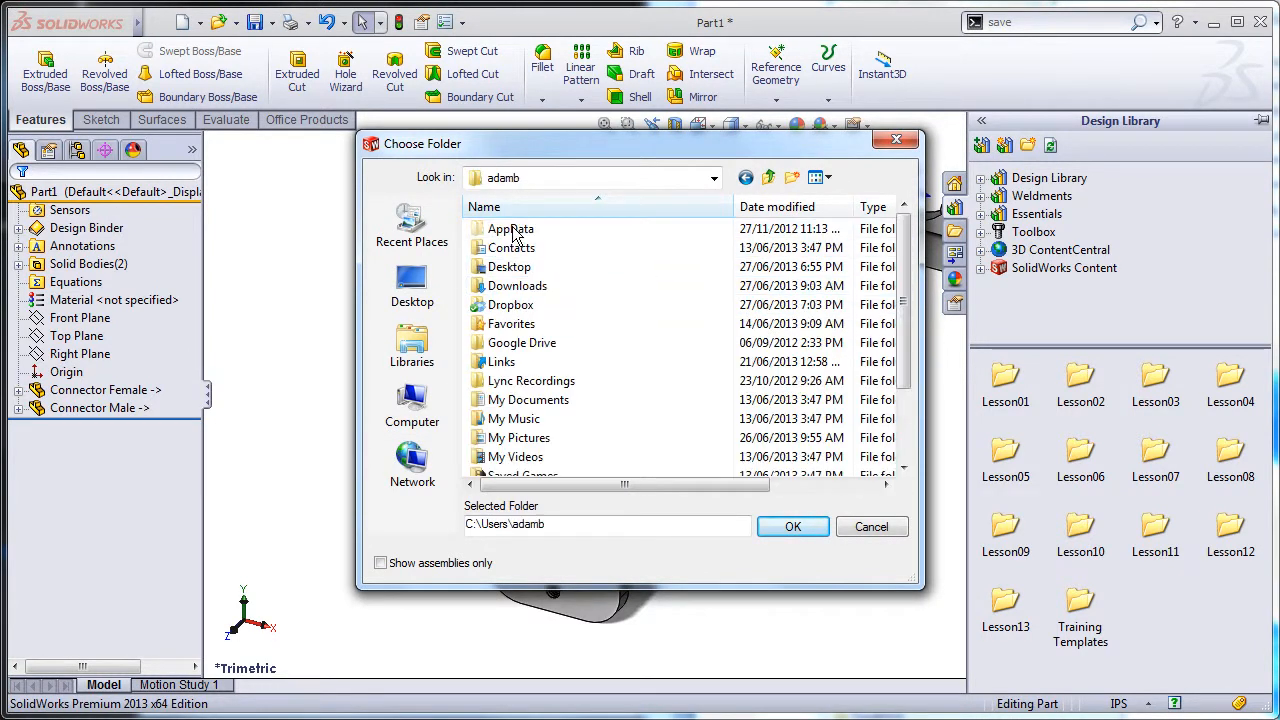
pyautogui.doubleClick(510, 304)
pyautogui.doubleClick(512, 381)
pyautogui.doubleClick(515, 362)
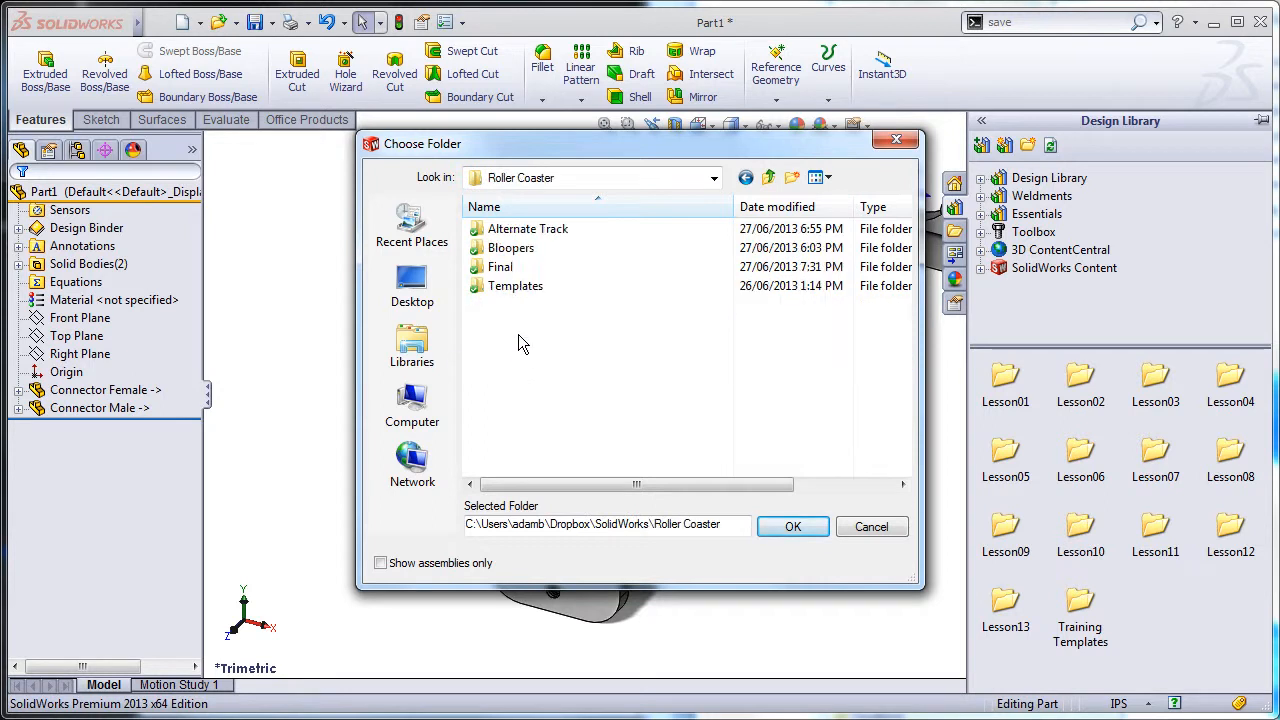
pyautogui.doubleClick(515, 286)
pyautogui.click(790, 526)
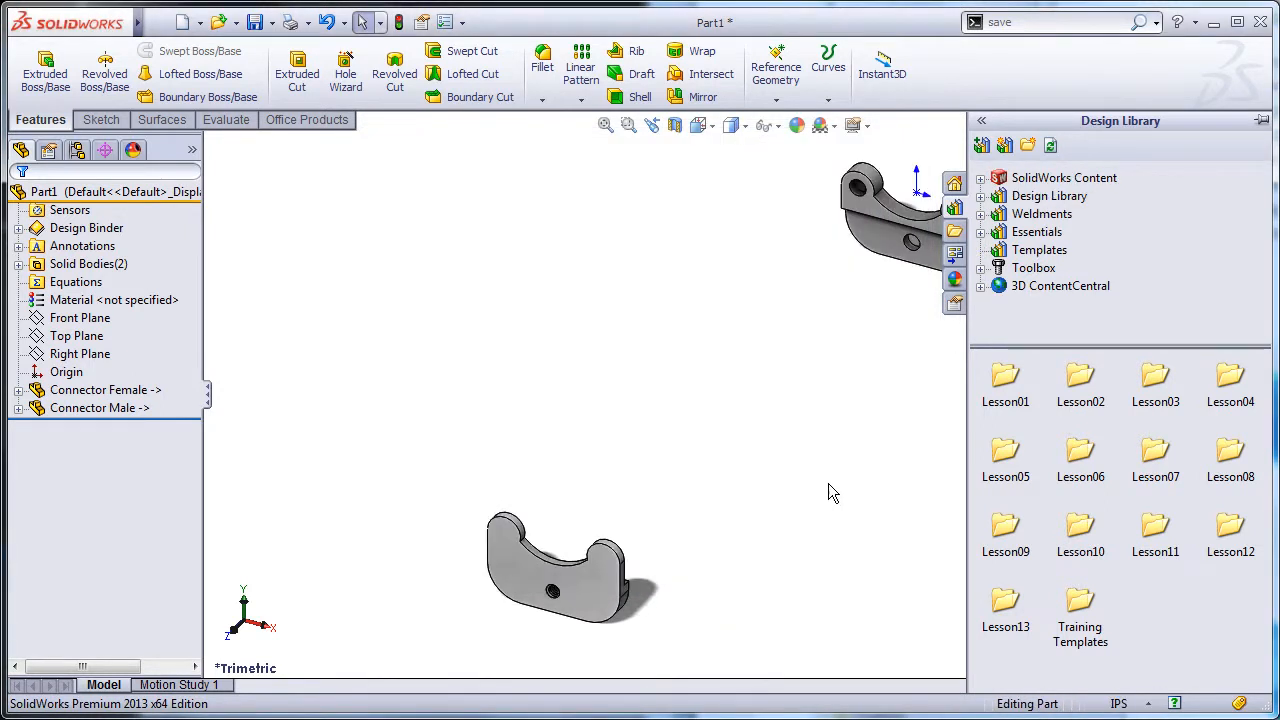
# Open Connectors Start Part from the Design Library's Templates folder and fit both connectors in the view
pyautogui.click(1037, 250)
pyautogui.doubleClick(1006, 400)
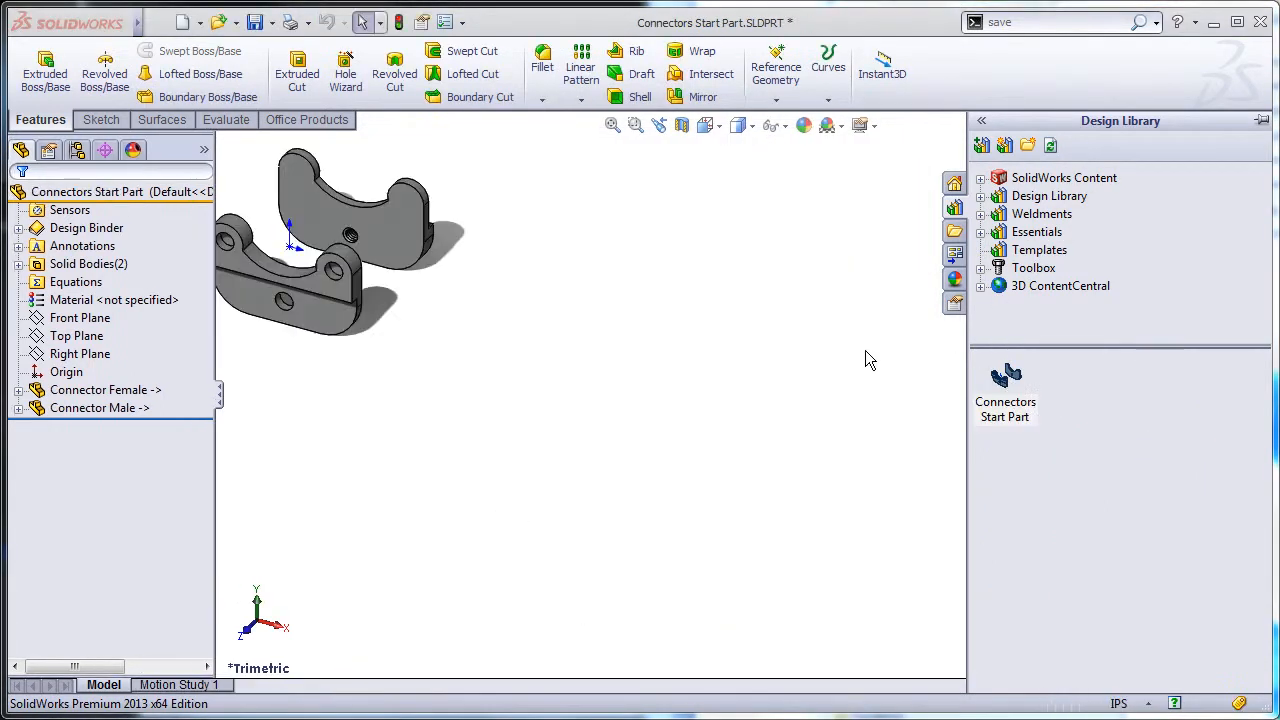
pyautogui.press('f')
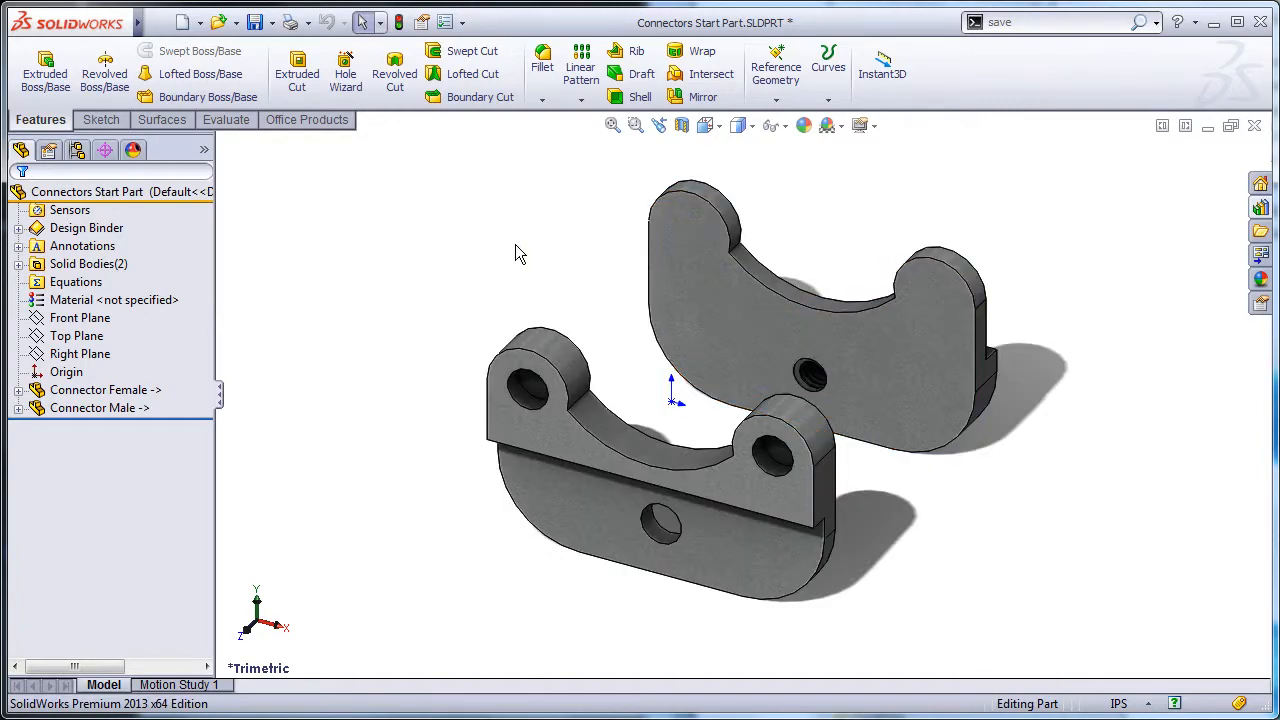